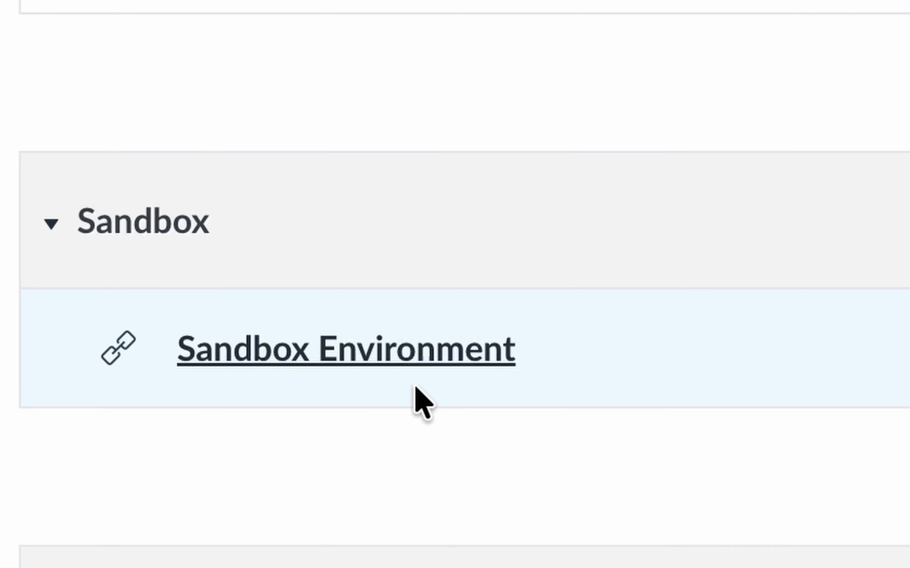
- Load the Sandbox Environment course item in a new window and start the lab
click(347, 360)
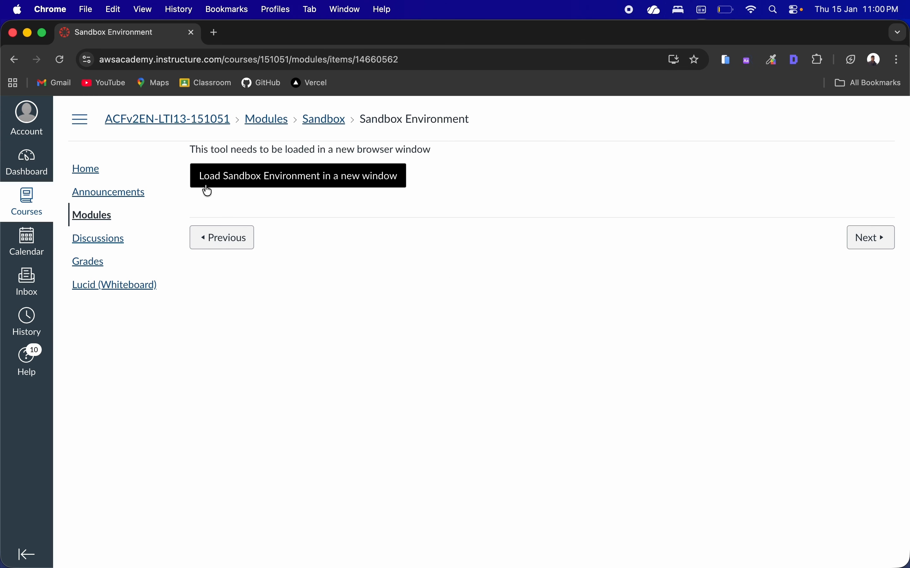
click(292, 191)
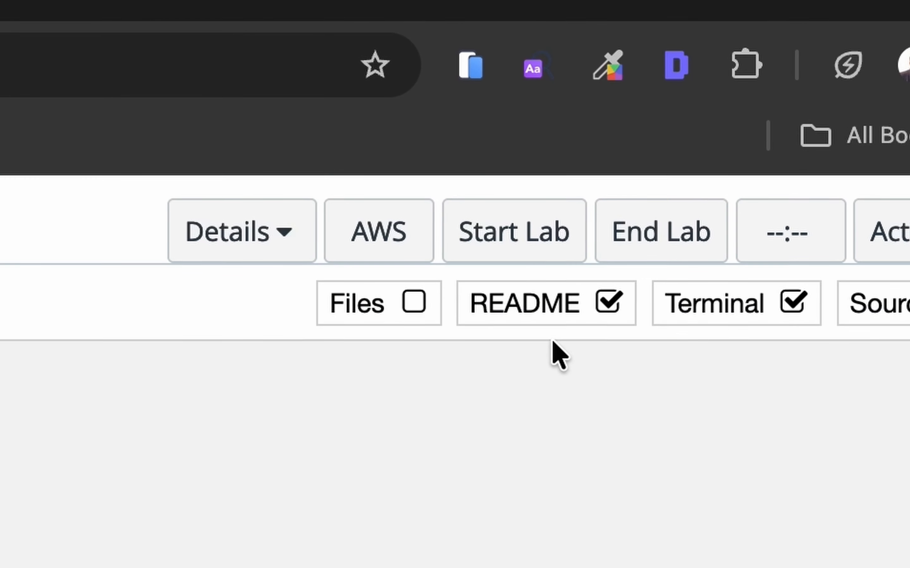
click(514, 248)
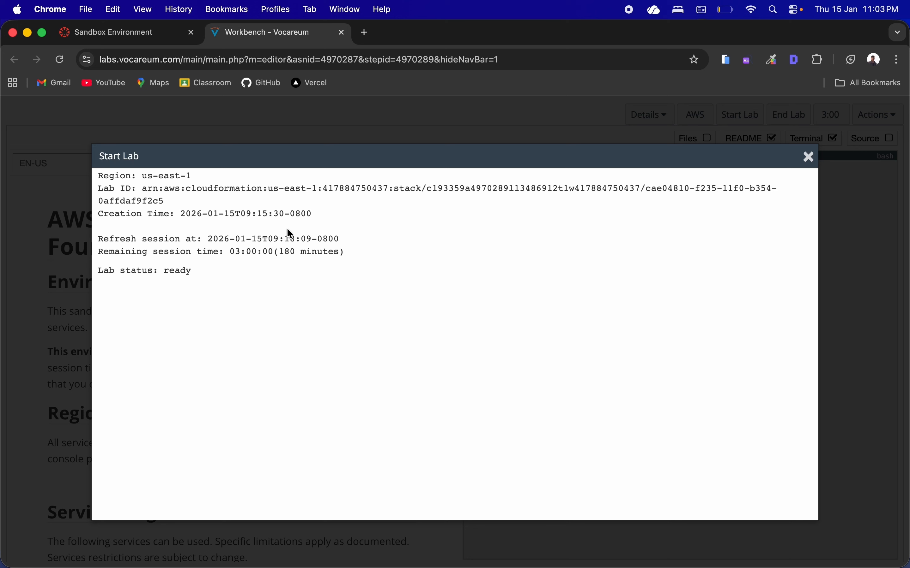
- Check the lab status in the Start Lab report and close the report
drag(100, 271, 191, 271)
click(538, 341)
double_click(177, 271)
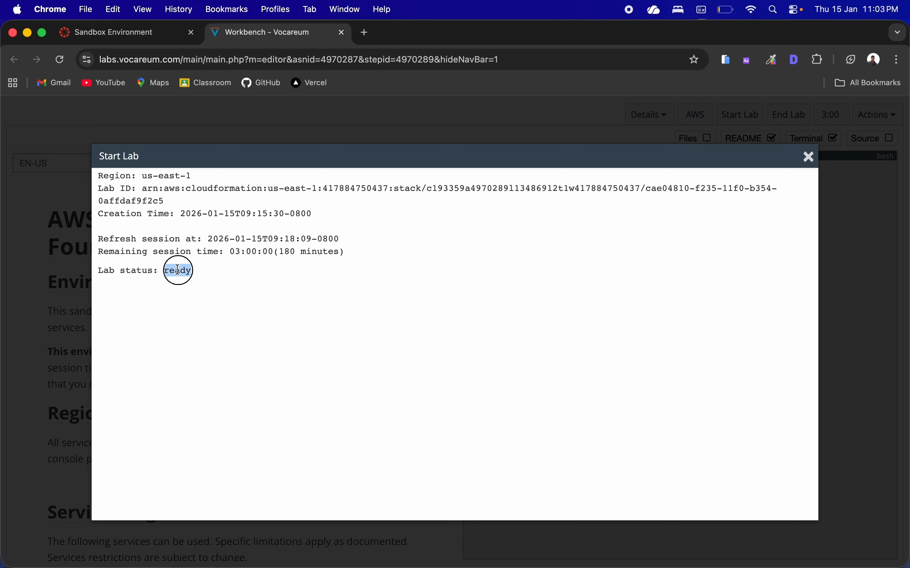
click(810, 156)
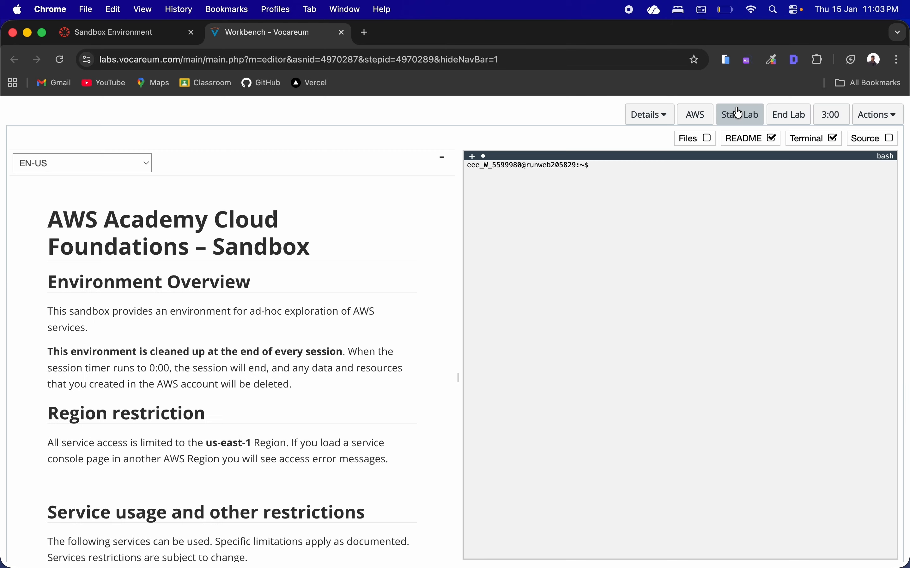
- Log out of the previously signed-in AWS account and open the AWS console from the lab workbench
click(696, 116)
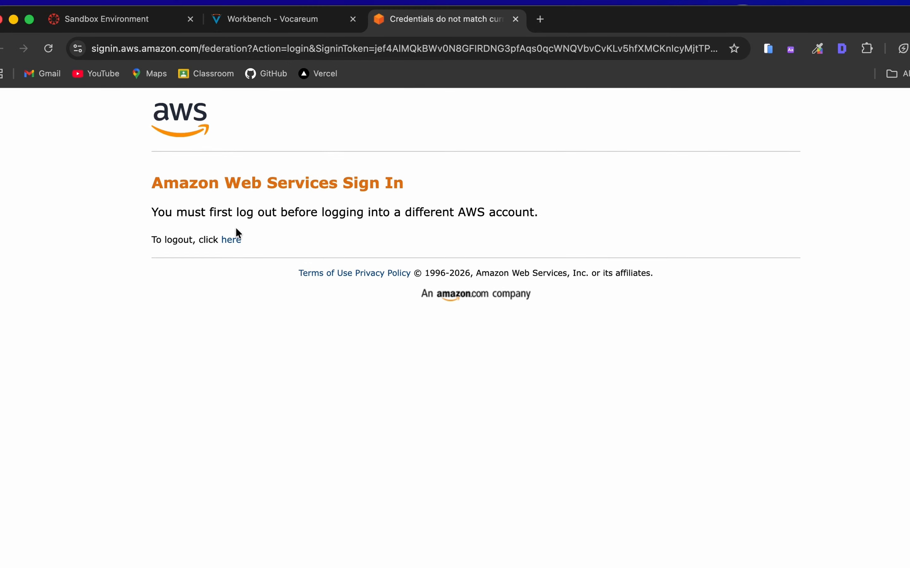
drag(131, 177, 355, 236)
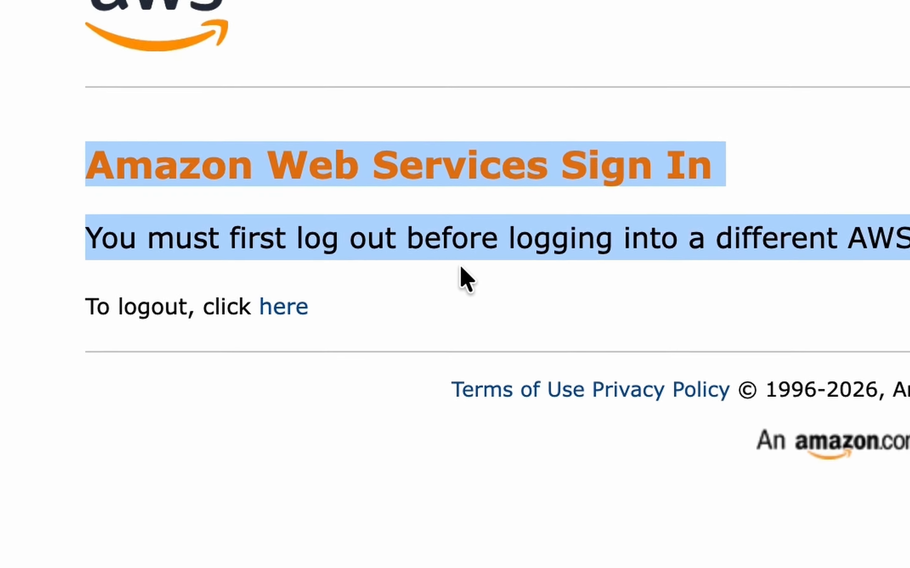
click(346, 237)
drag(109, 147, 284, 154)
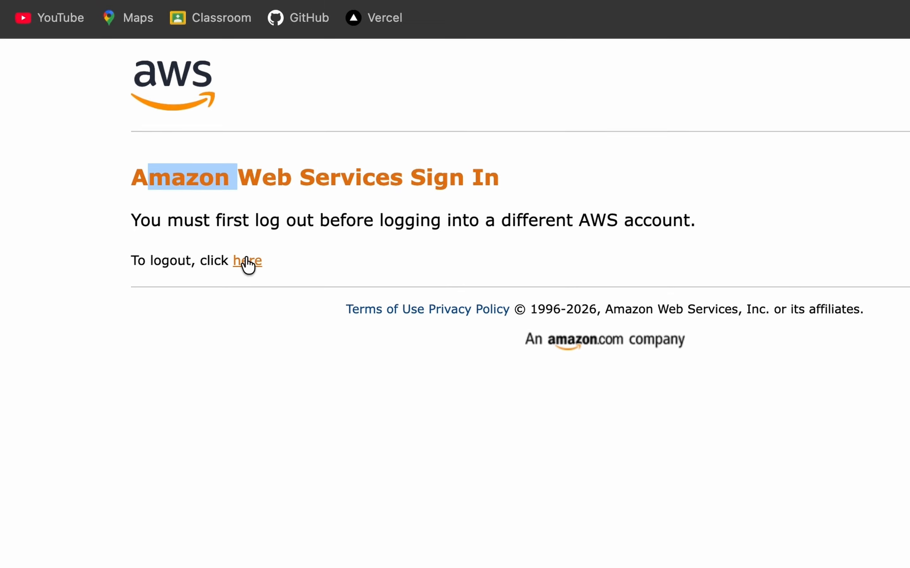
click(305, 336)
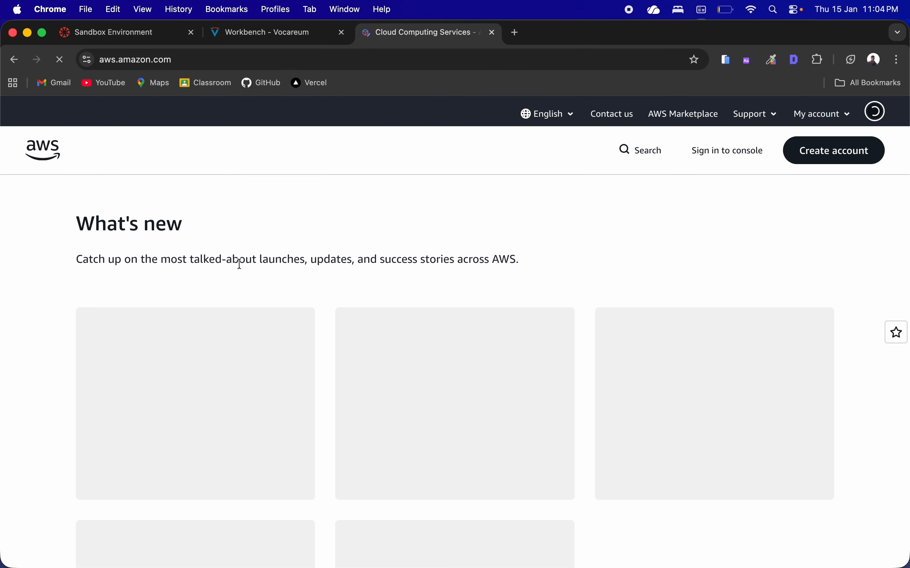
key(super+w)
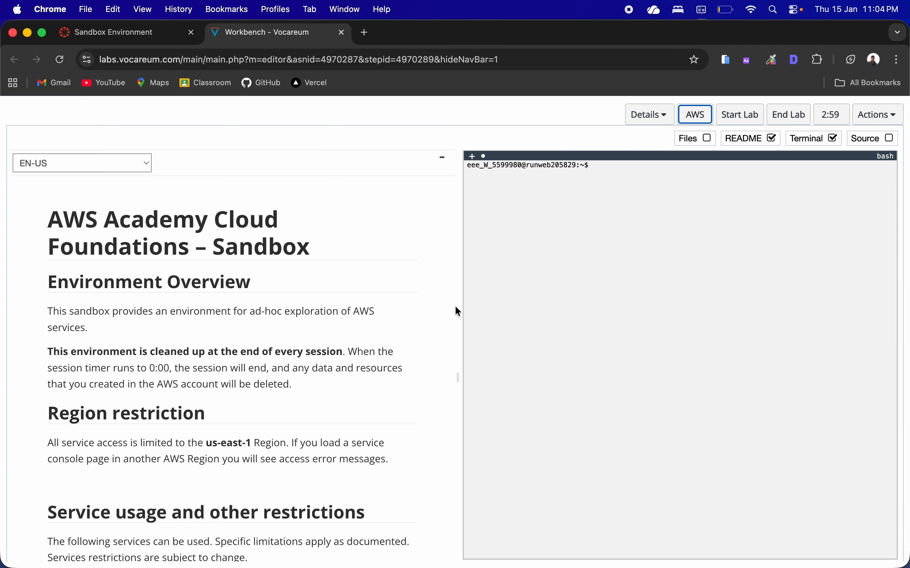
click(686, 120)
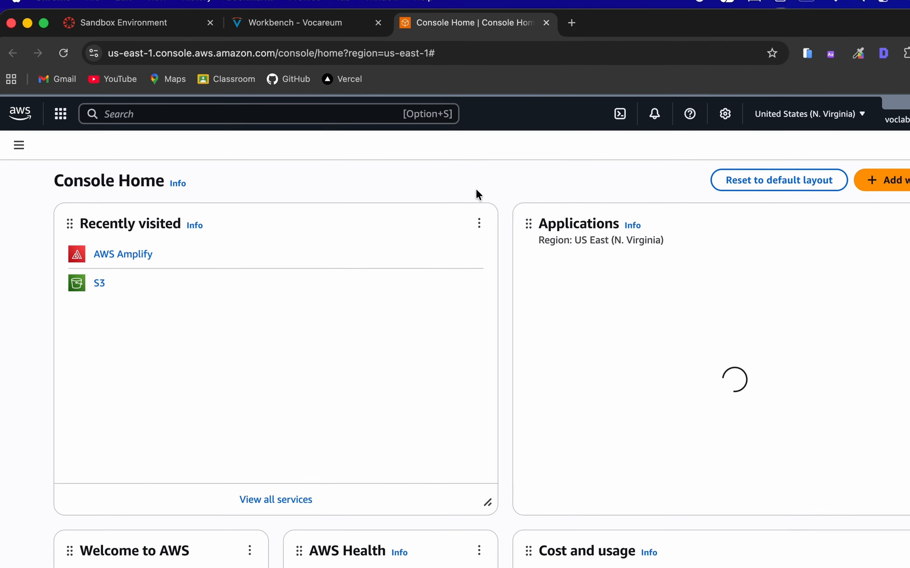
- Search the AWS console for "s3" and open the S3 service
click(331, 112)
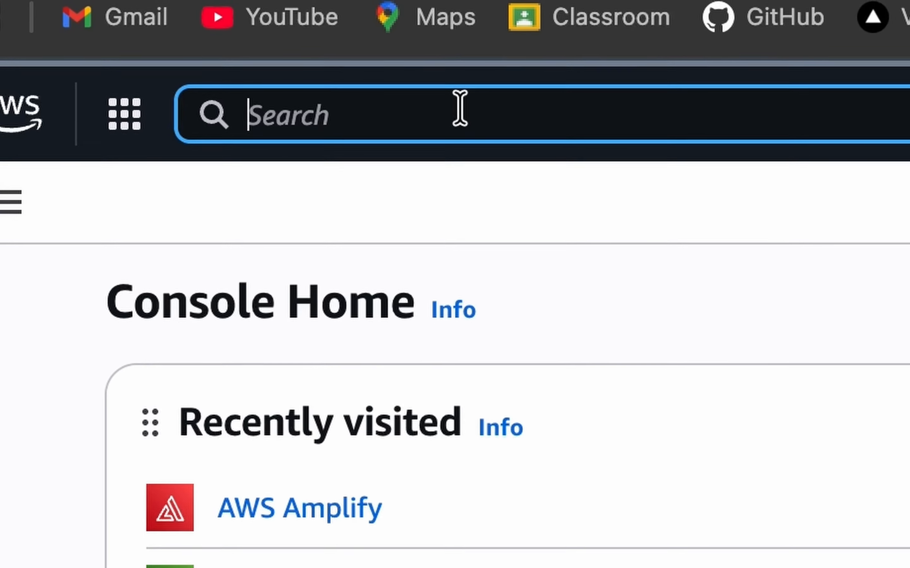
text(s3)
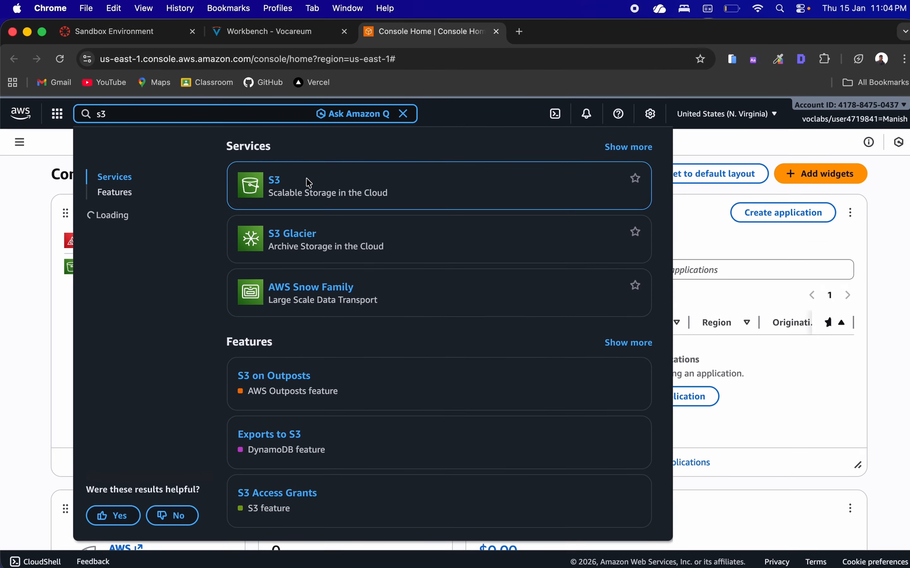
click(334, 199)
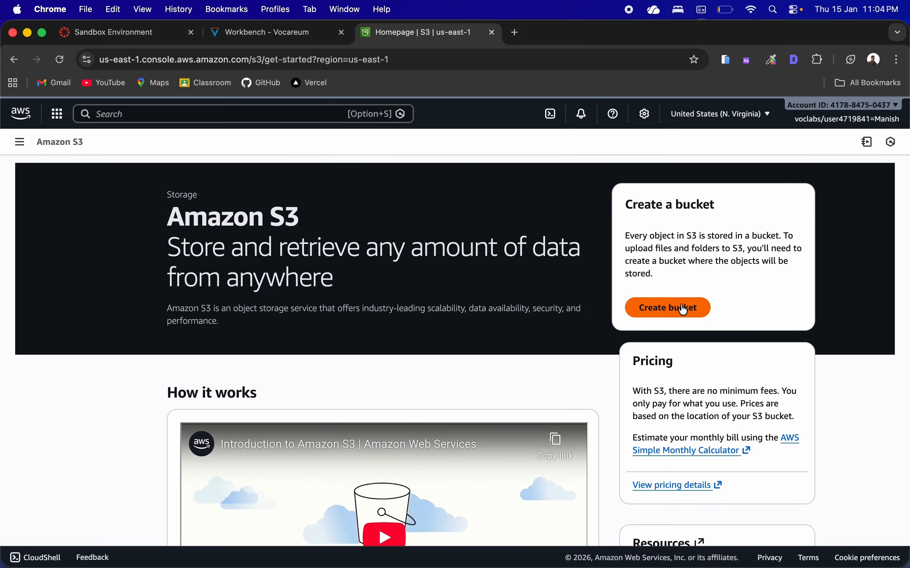
- Start creating a general purpose bucket and name it "mybucket" followed by the copied account ID
click(465, 414)
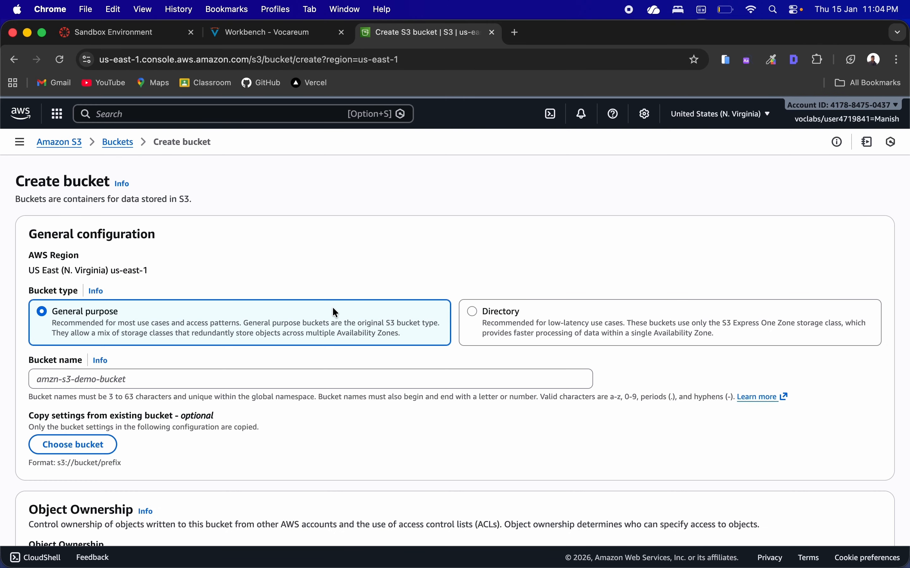
click(130, 383)
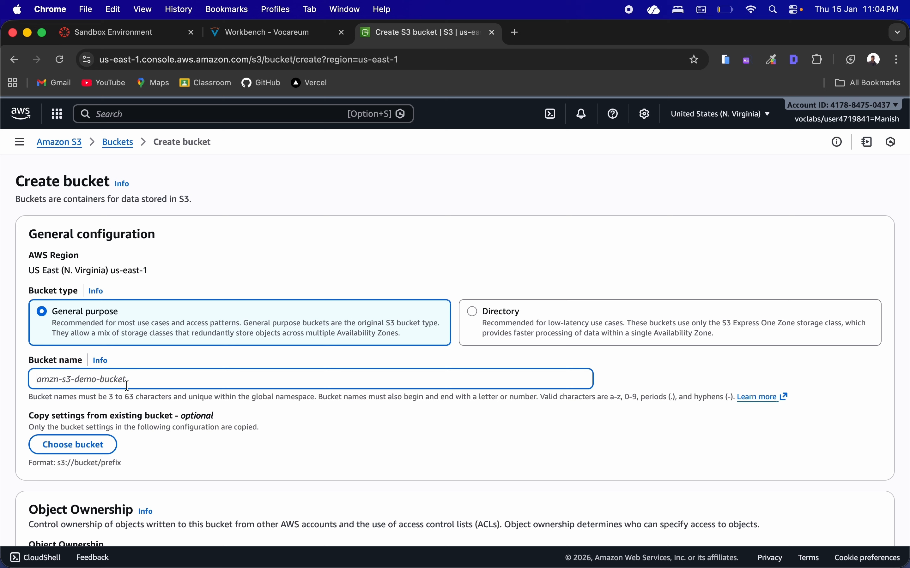
text(mybucket)
click(871, 124)
click(741, 161)
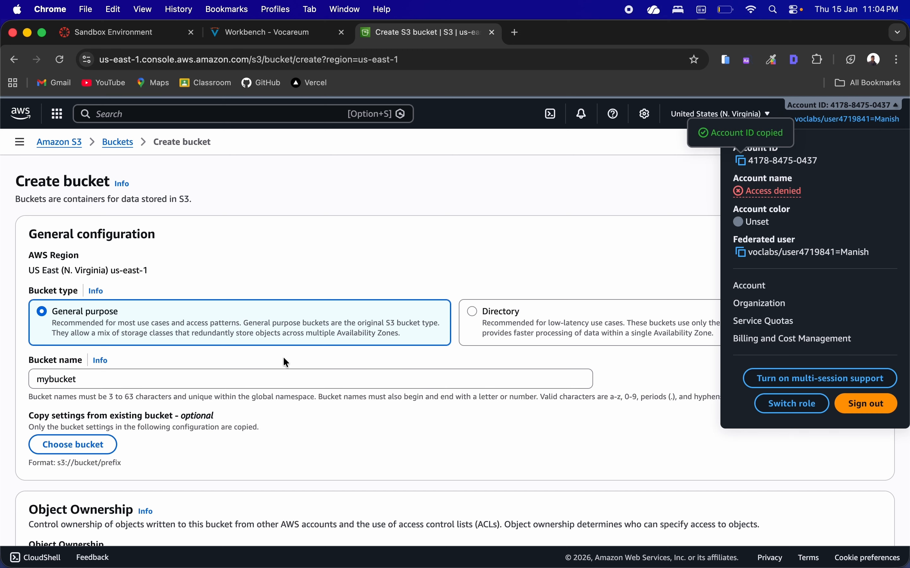
click(136, 376)
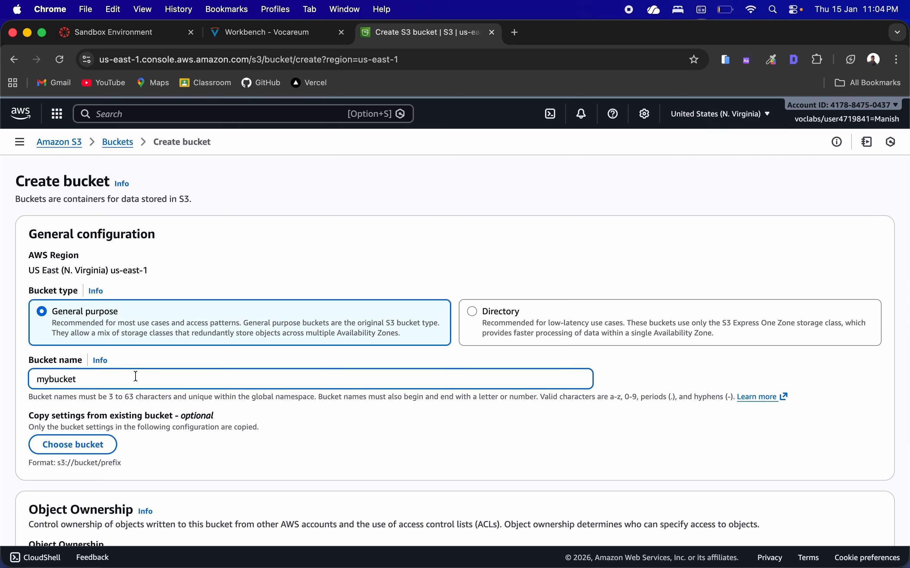
key(super+v)
- Turn off Block all public access for the new bucket and acknowledge that its objects might become public
scroll(145, 412, down, 3)
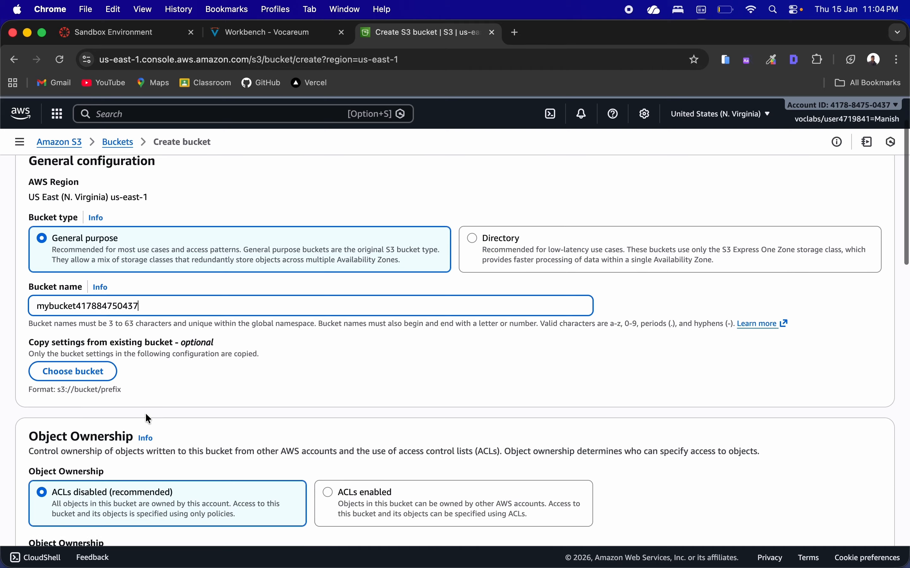
scroll(148, 417, down, 5)
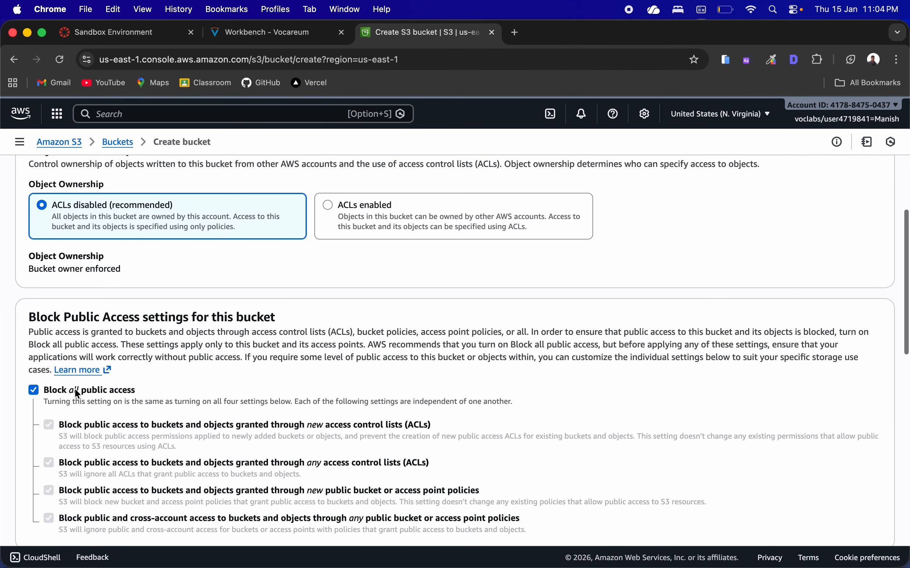
scroll(41, 375, down, 1)
drag(30, 278, 256, 278)
click(254, 279)
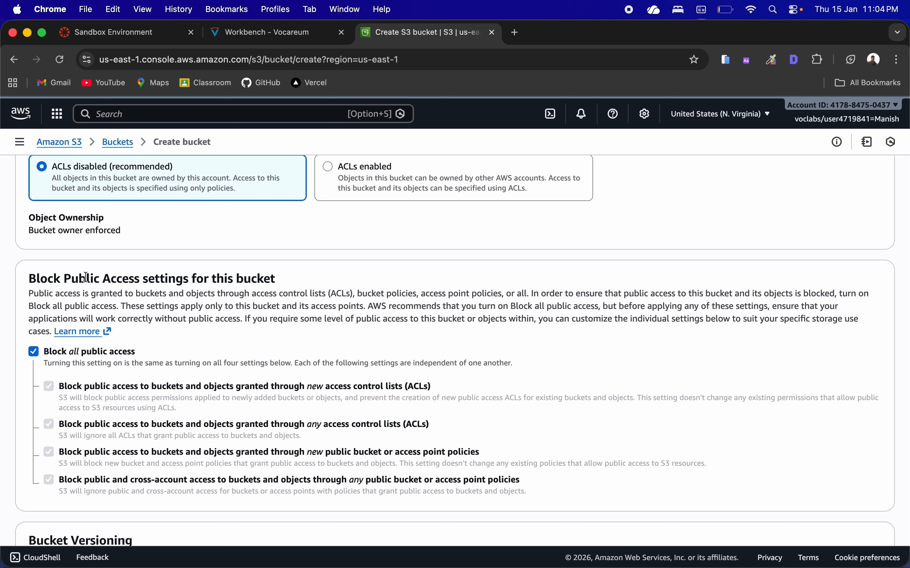
click(36, 351)
scroll(79, 367, down, 2)
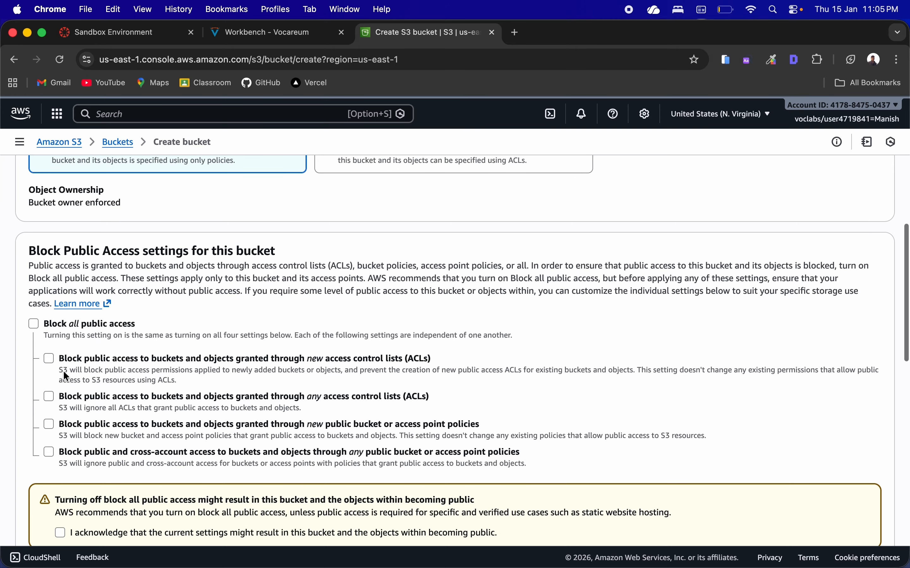
scroll(63, 371, down, 4)
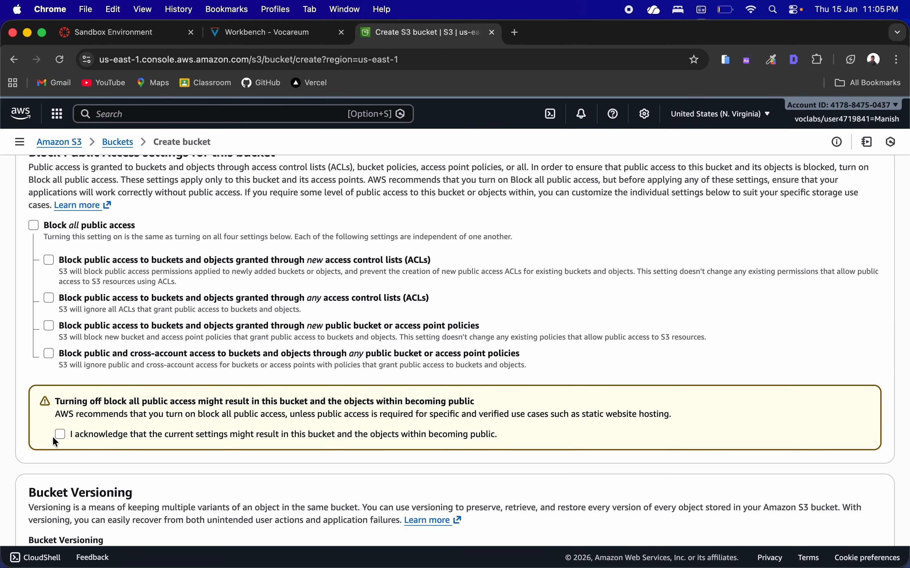
scroll(60, 436, down, 2)
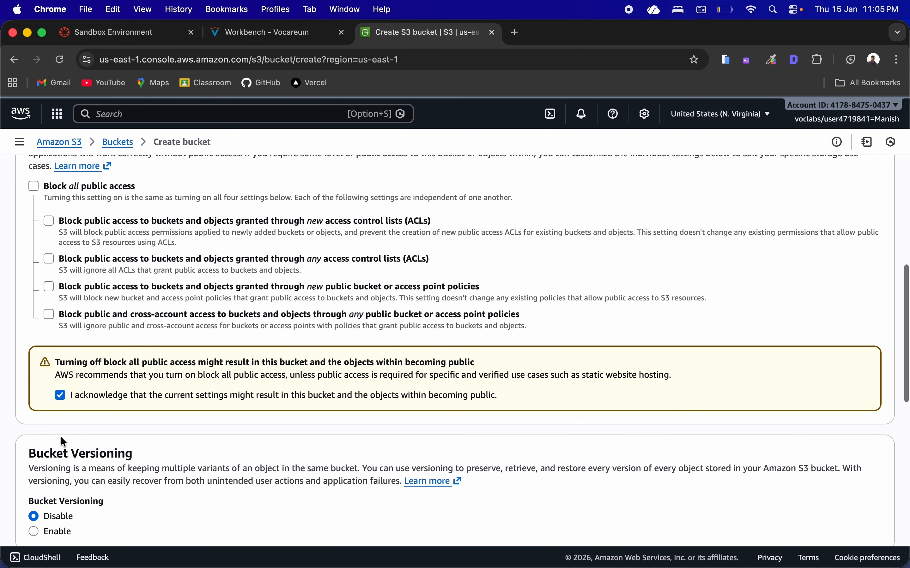
- Enable Bucket Versioning, keep the default encryption settings, and create the bucket
scroll(144, 431, down, 1)
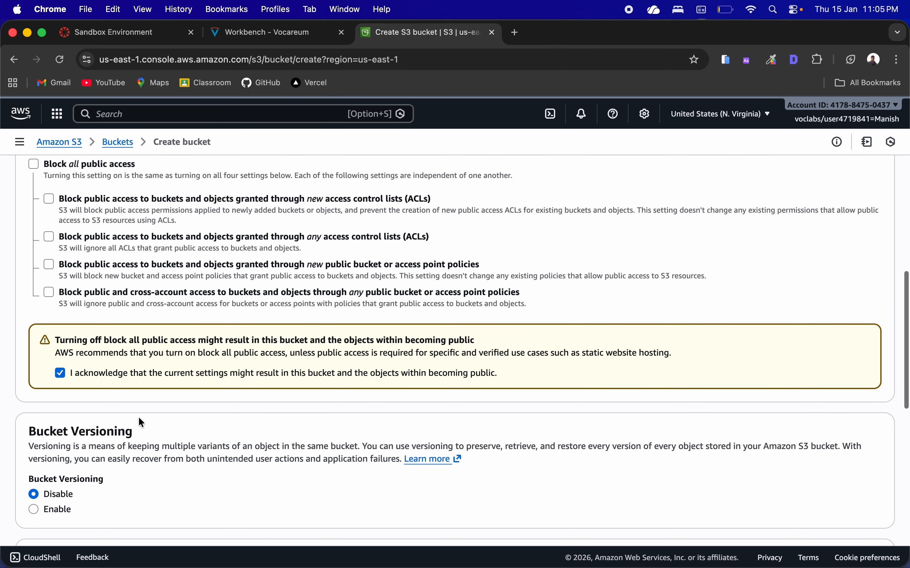
scroll(323, 428, down, 3)
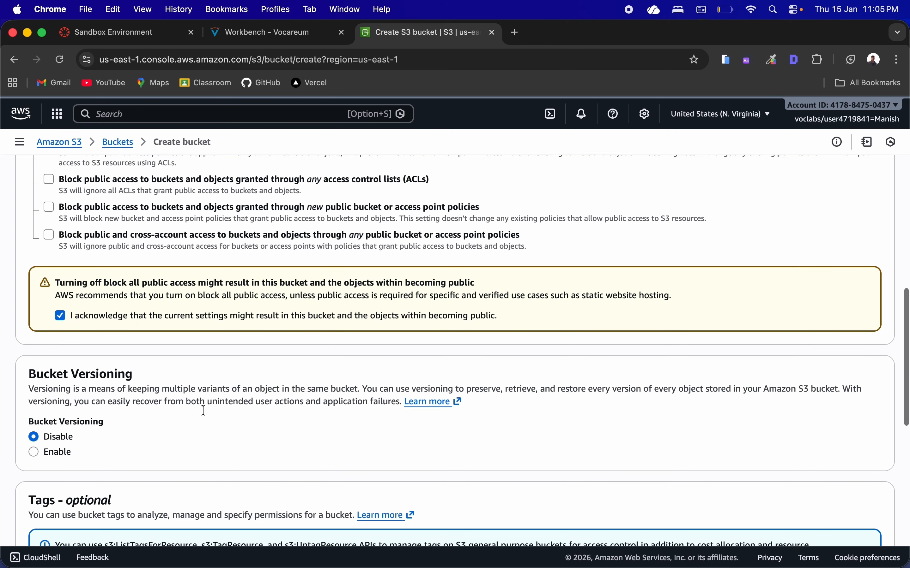
scroll(53, 397, down, 1)
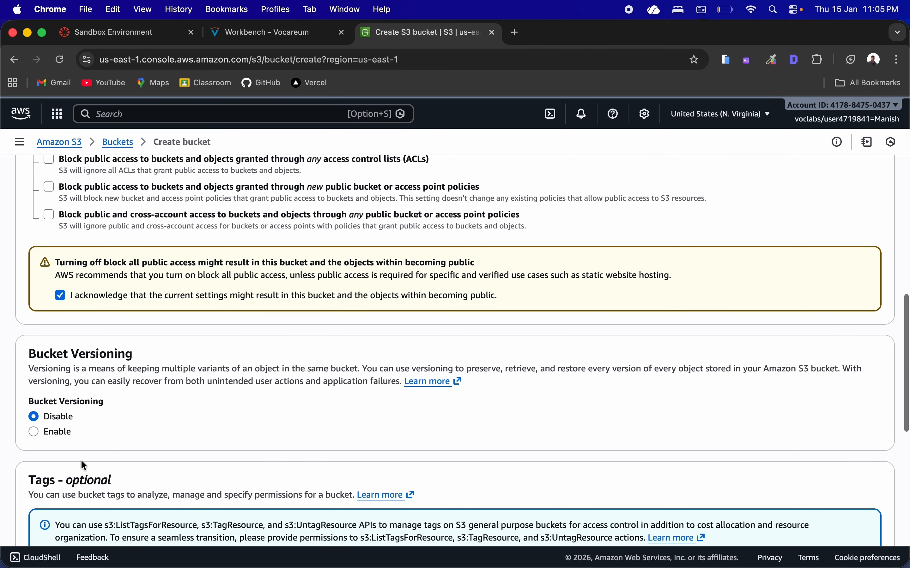
click(54, 433)
scroll(141, 458, down, 20)
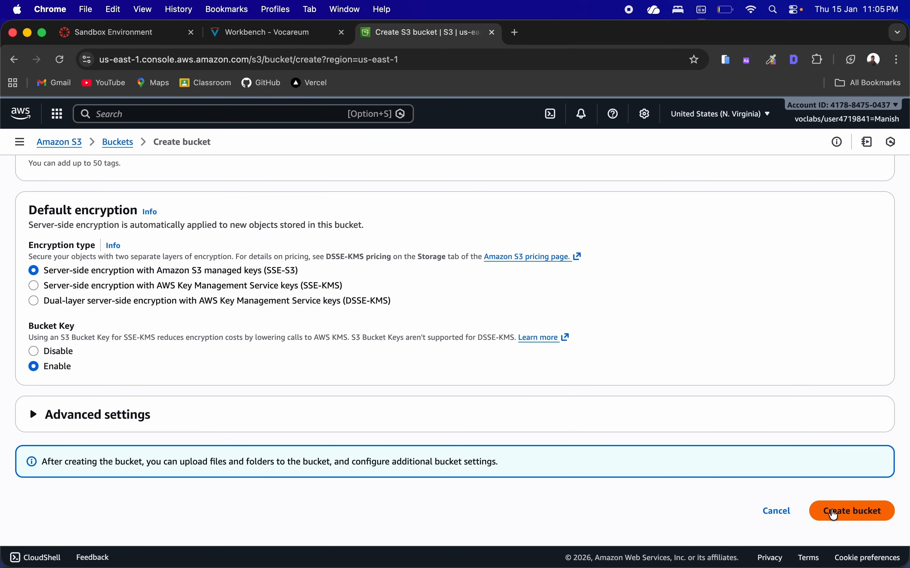
click(834, 512)
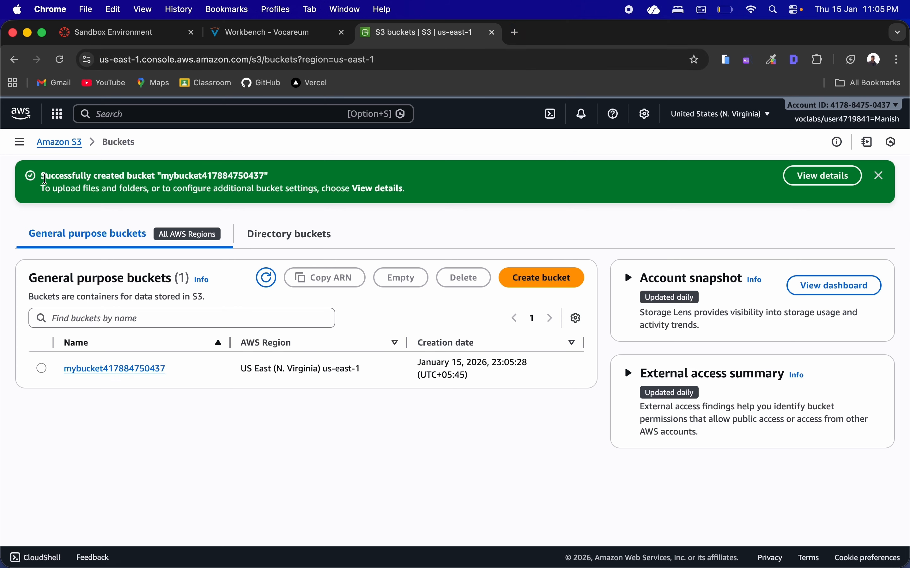
- Review the bucket creation message and open the new bucket from the general purpose buckets list
drag(41, 175, 266, 177)
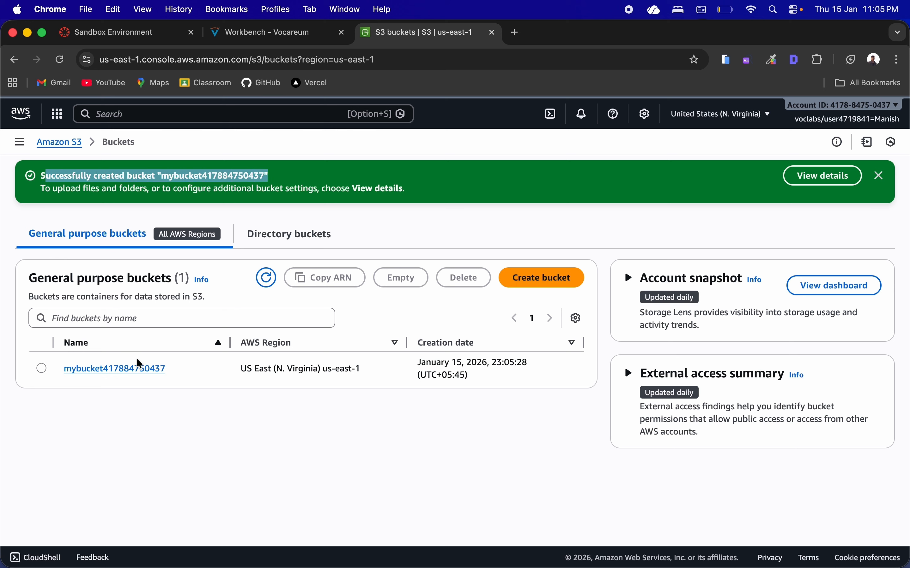
click(111, 401)
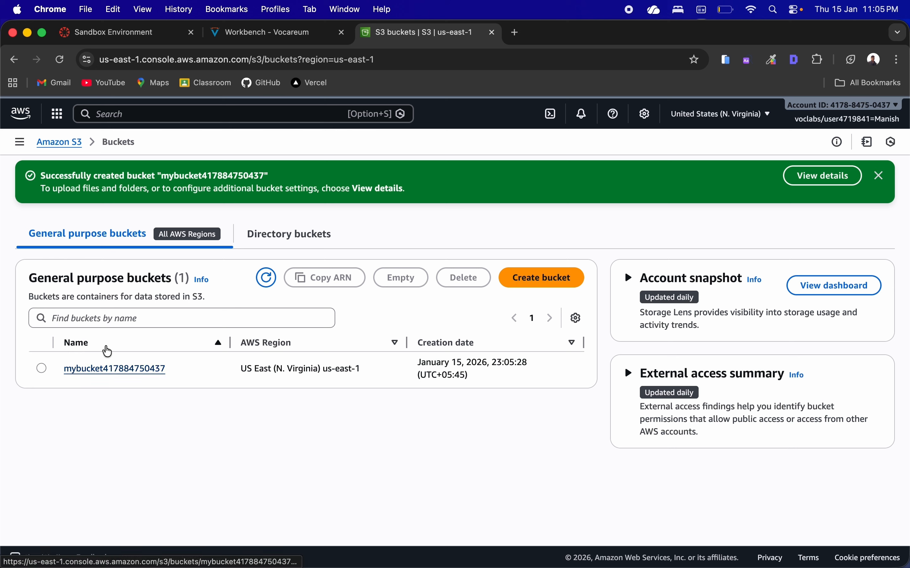
drag(41, 175, 265, 178)
click(100, 371)
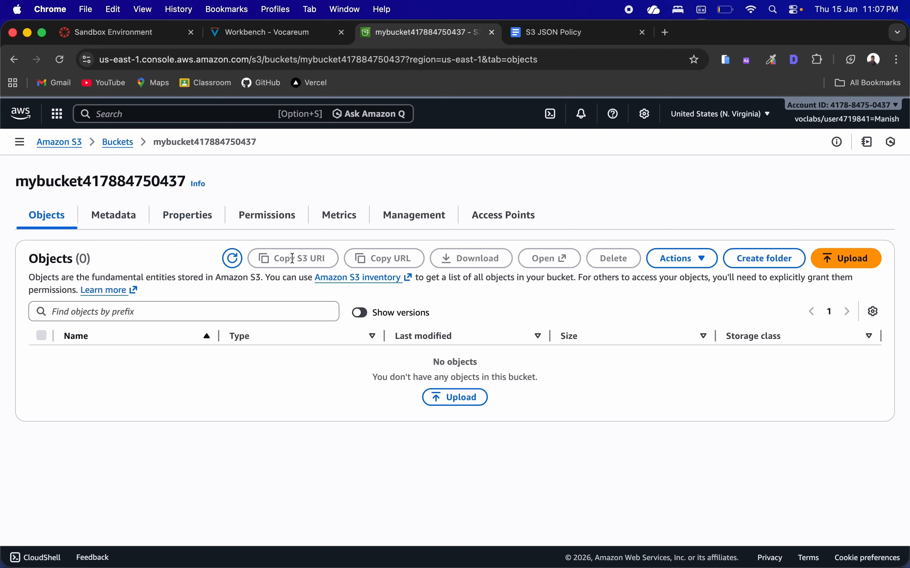
- Review the bucket's permissions and open its bucket policy for editing
click(285, 220)
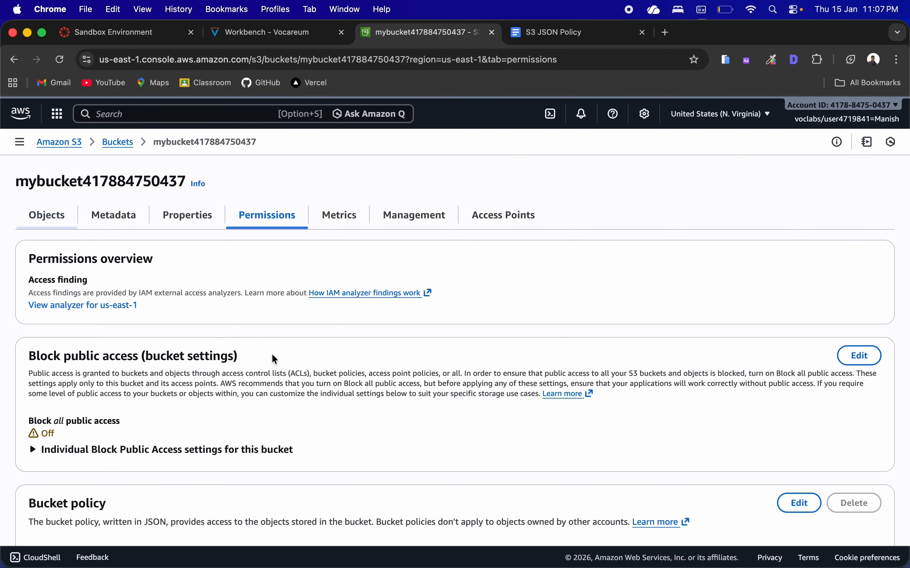
scroll(241, 417, down, 15)
scroll(241, 417, up, 10)
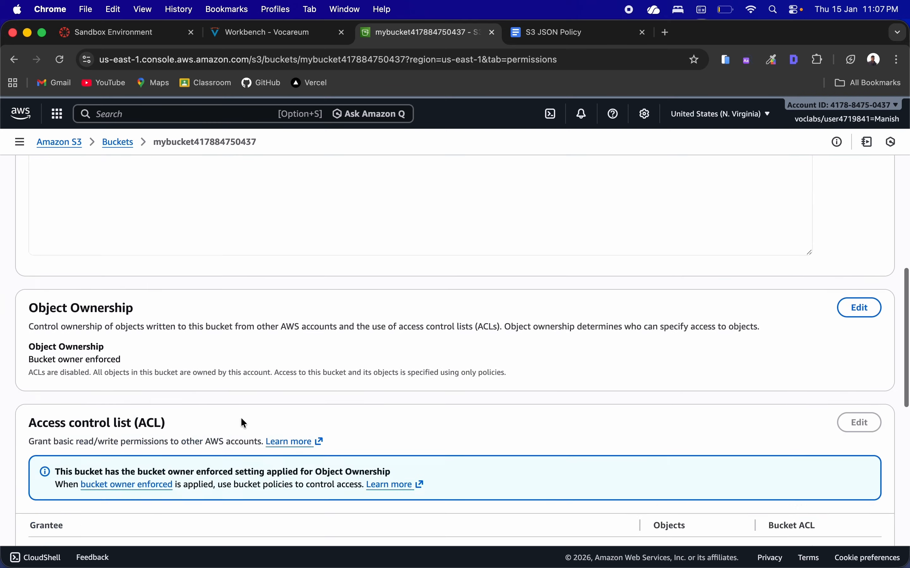
scroll(242, 414, down, 5)
scroll(251, 459, up, 10)
scroll(251, 460, up, 1)
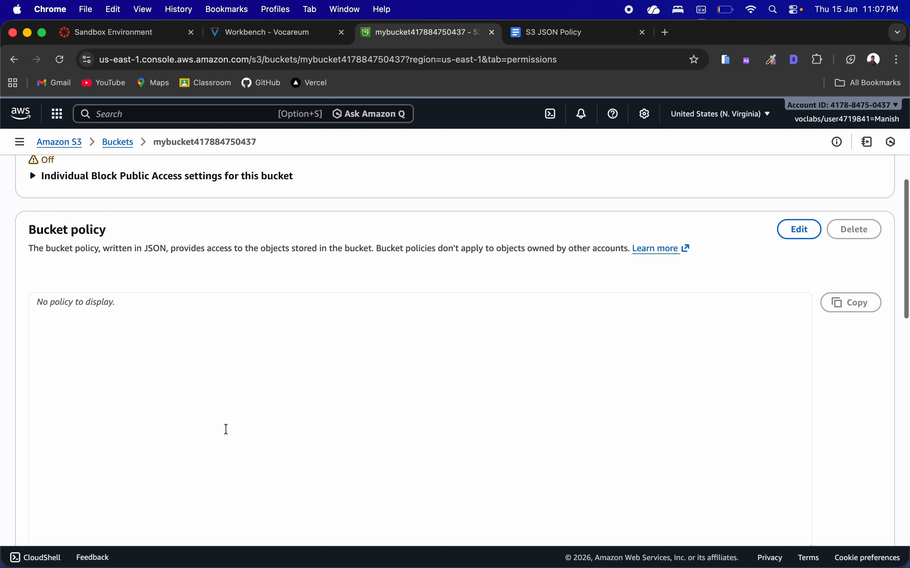
double_click(44, 231)
click(44, 230)
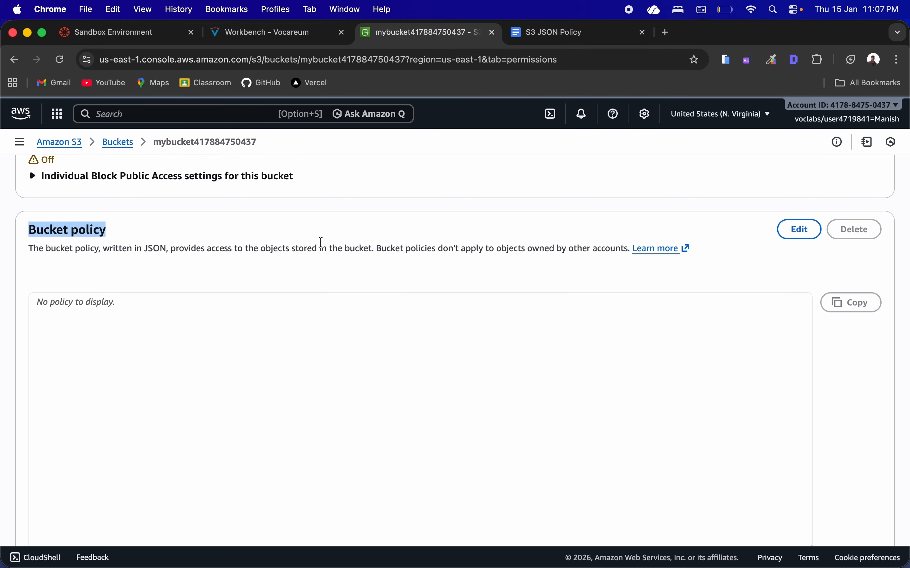
click(334, 244)
click(800, 234)
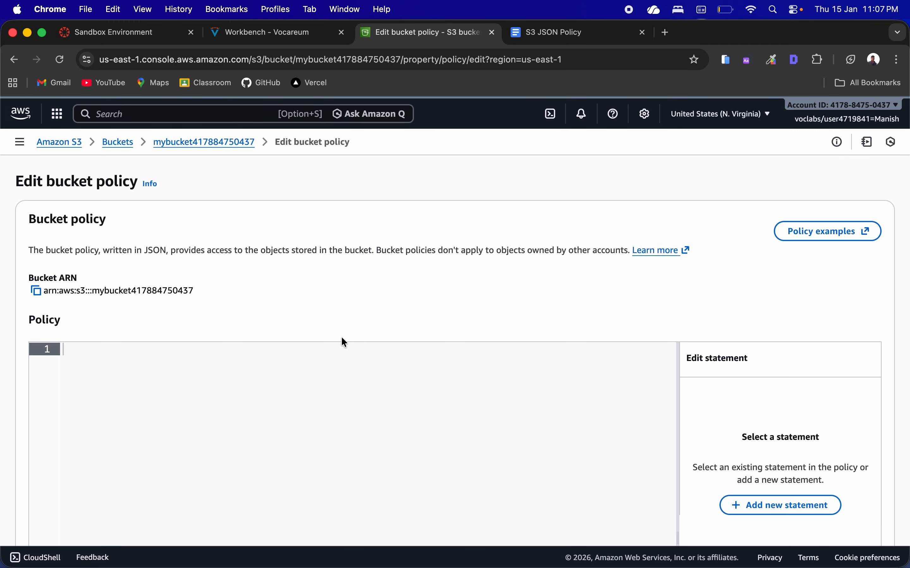
- Copy the entire JSON policy from the "S3 JSON Policy" document and paste it into the empty bucket policy editor
scroll(337, 337, down, 3)
click(544, 37)
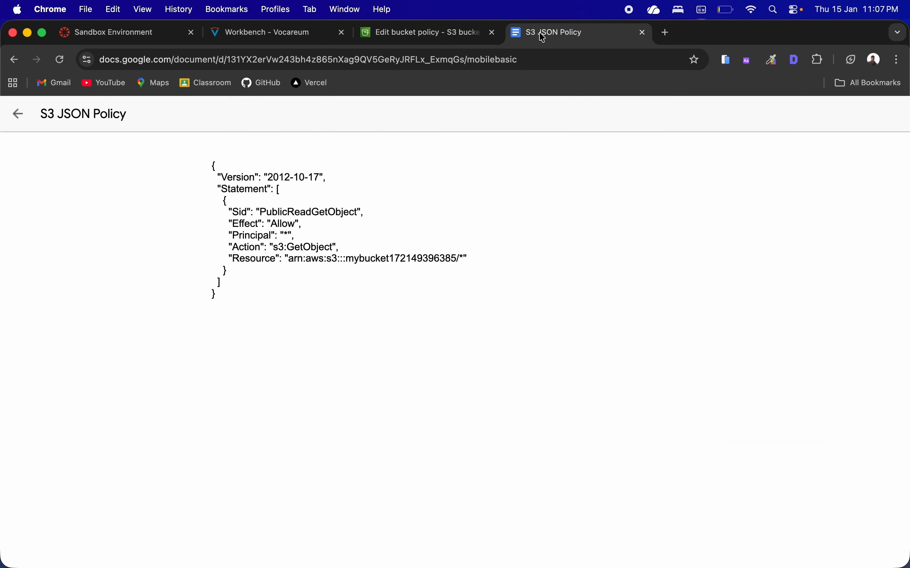
drag(209, 161, 282, 316)
key(super+c)
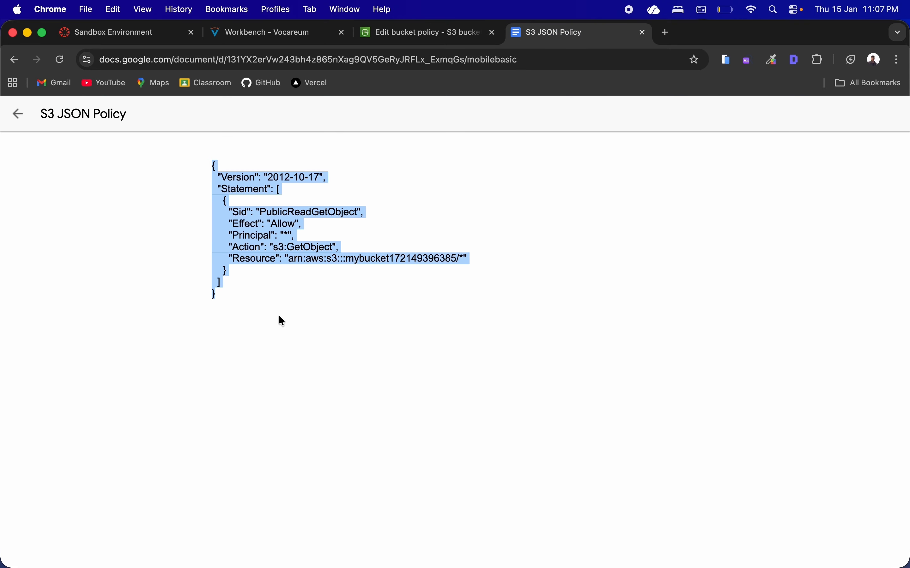
click(449, 38)
click(288, 298)
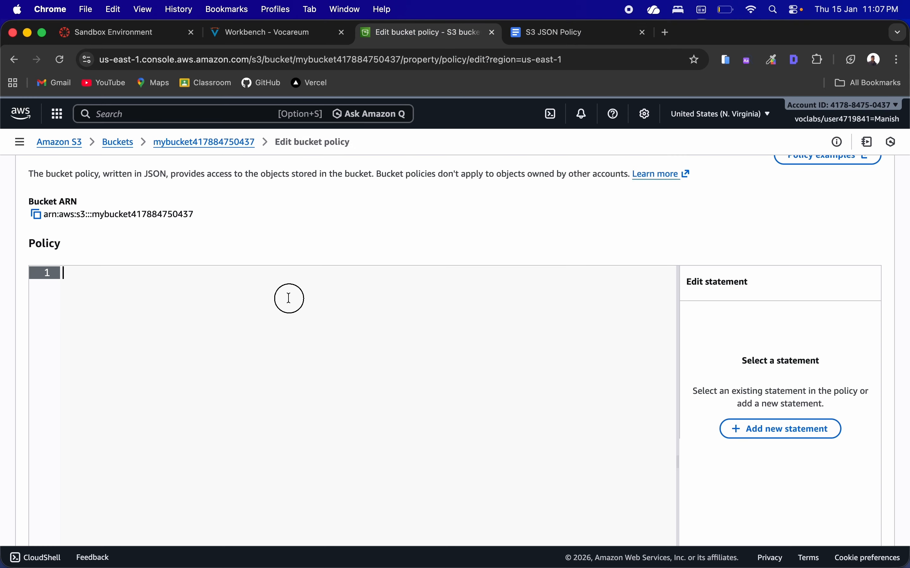
key(super+v)
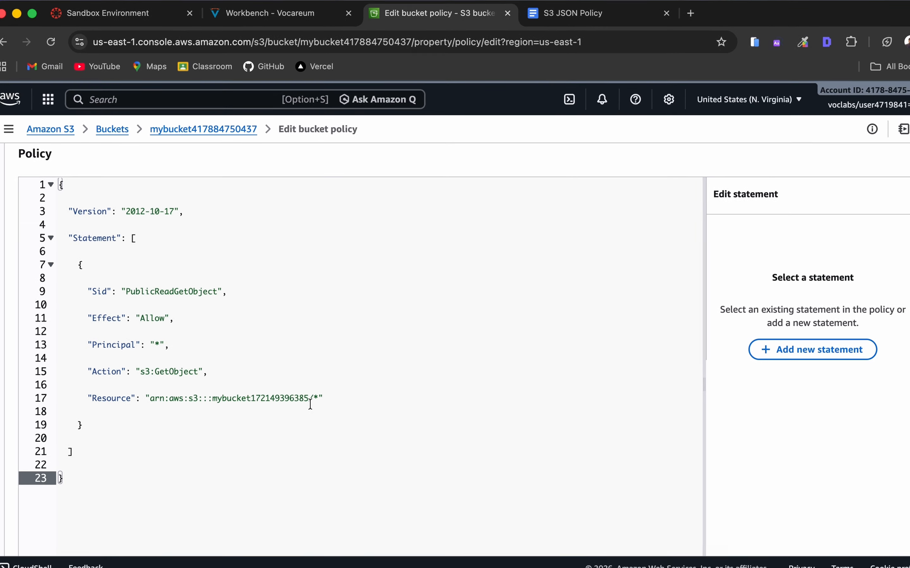
- Delete the account number after "mybucket" in the policy's Resource ARN, keeping the trailing "/*"
click(310, 402)
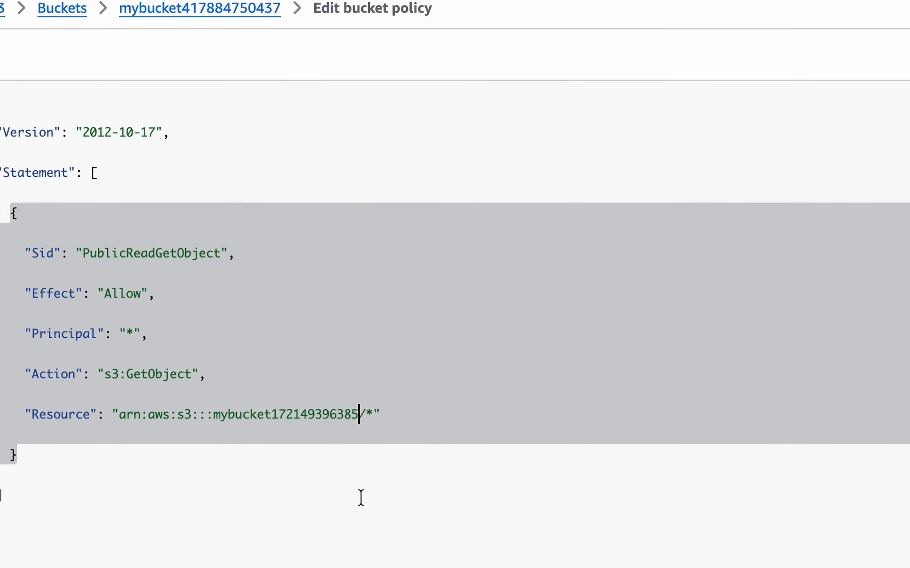
key(BackSpace)
key(BackSpace)
key(BackSpace)
key(BackSpace)
key(BackSpace)
key(BackSpace)
key(BackSpace)
key(BackSpace)
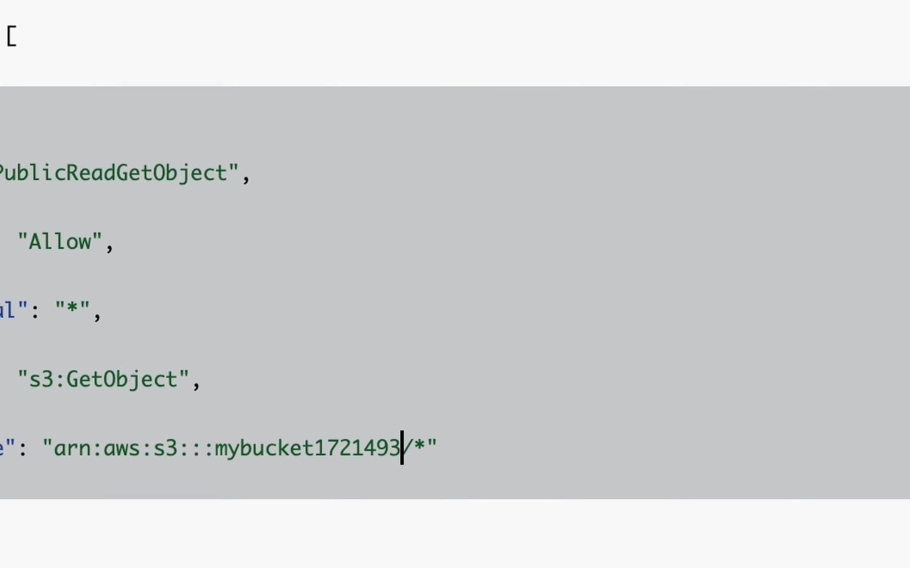
key(BackSpace)
key(BackSpace)
key(BackSpace)
key(BackSpace)
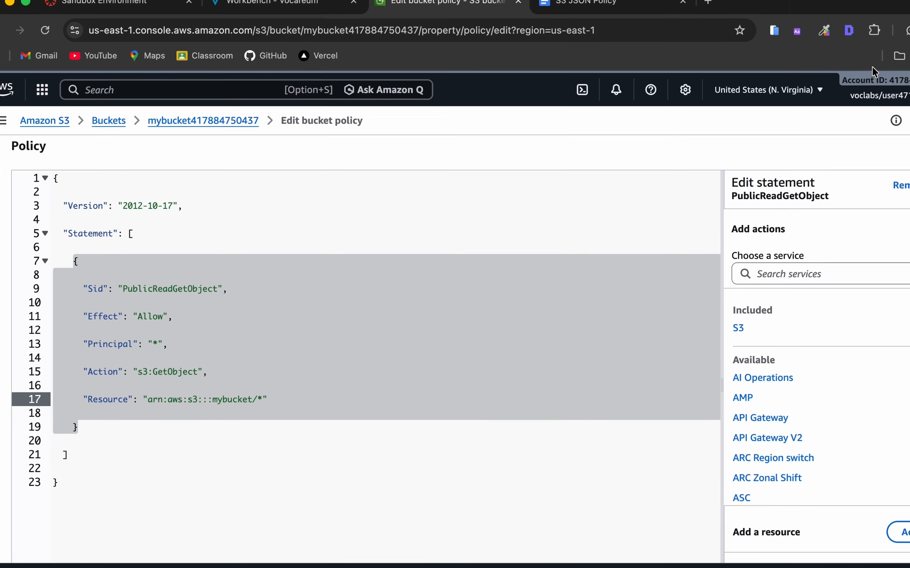
- Copy the current account ID, insert it after "mybucket" in the Resource ARN, and save the bucket policy
click(877, 79)
click(790, 141)
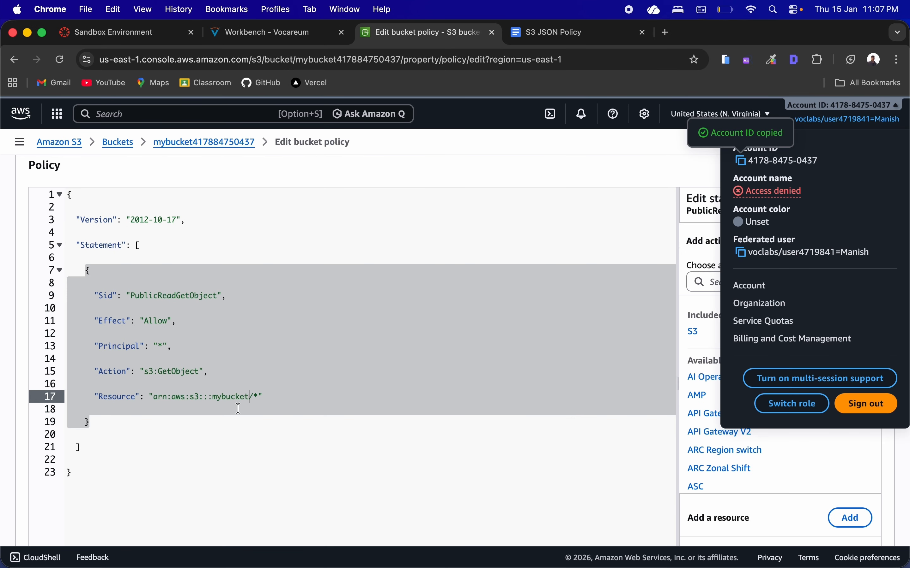
click(250, 395)
key(super+v)
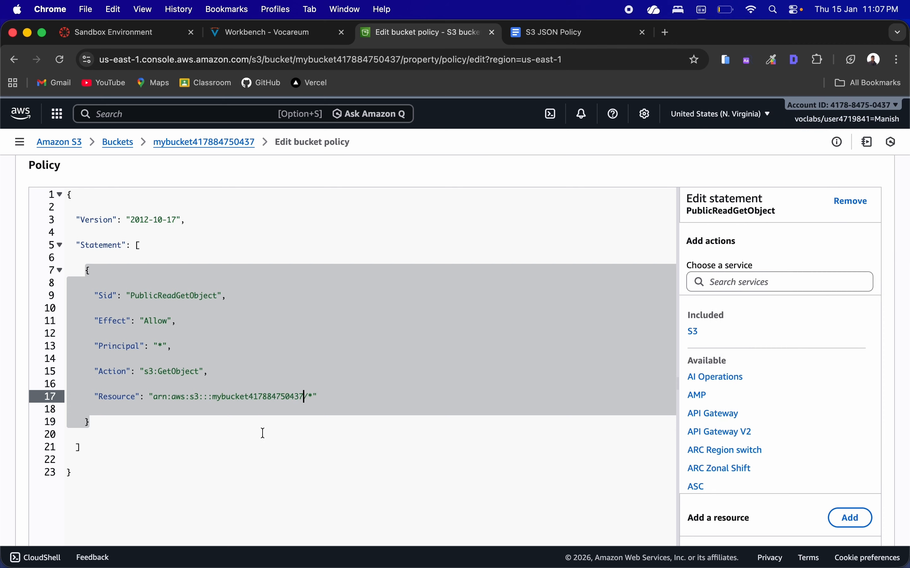
scroll(266, 433, down, 5)
scroll(395, 422, up, 1)
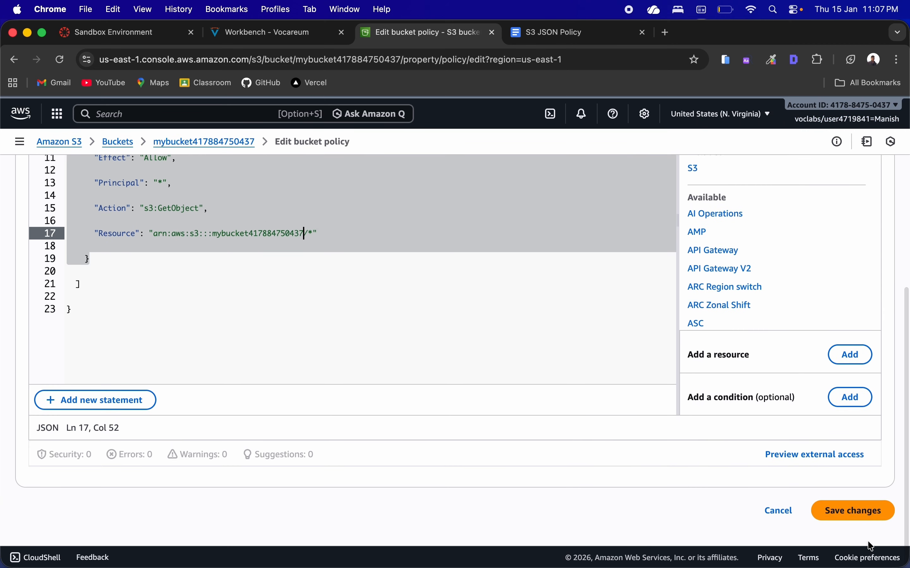
click(865, 512)
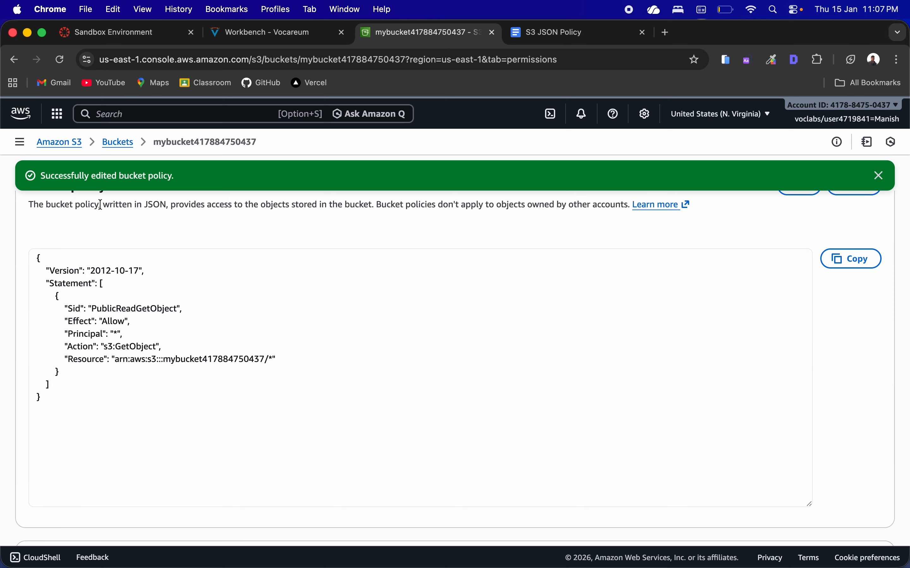
- Start an upload to the bucket and add index.html from the dark-light-website-main folder in Downloads
scroll(253, 256, up, 5)
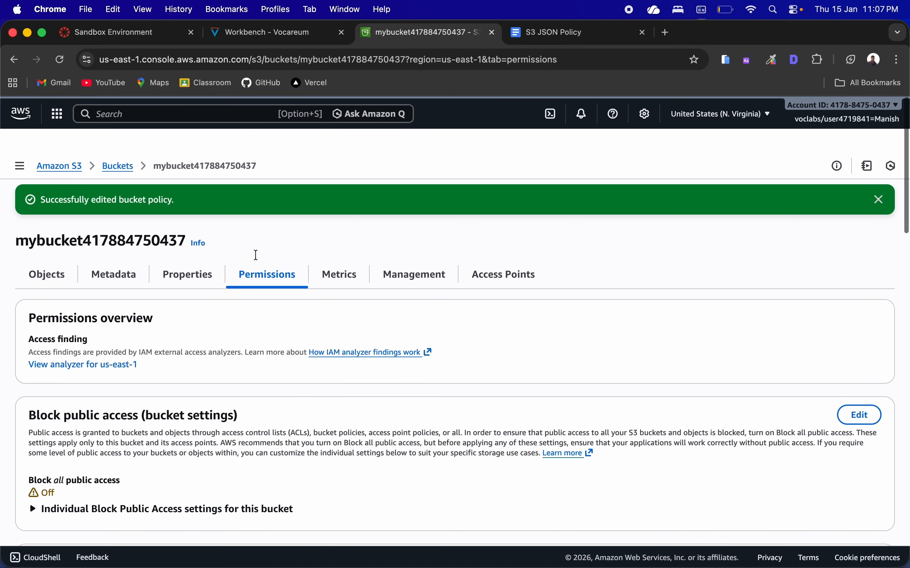
click(60, 222)
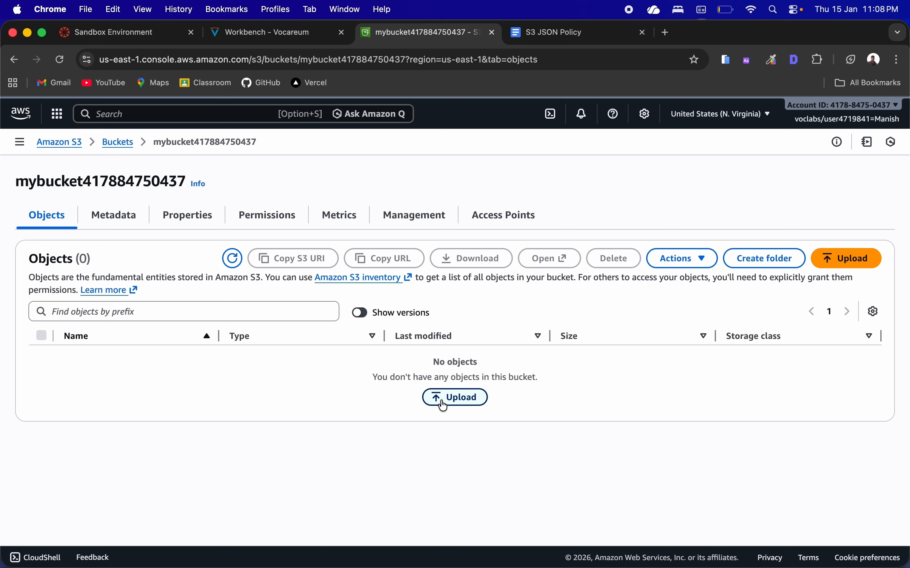
click(443, 406)
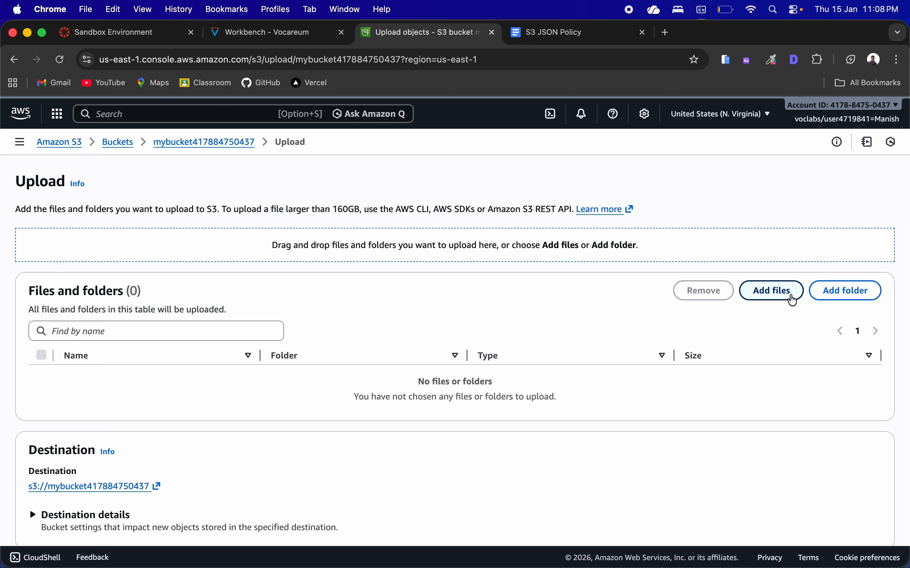
click(791, 301)
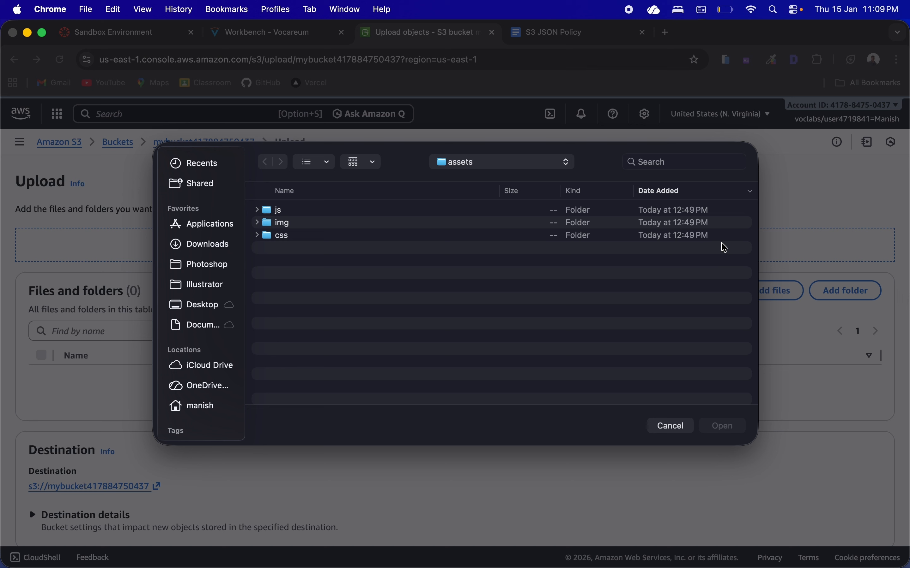
click(198, 244)
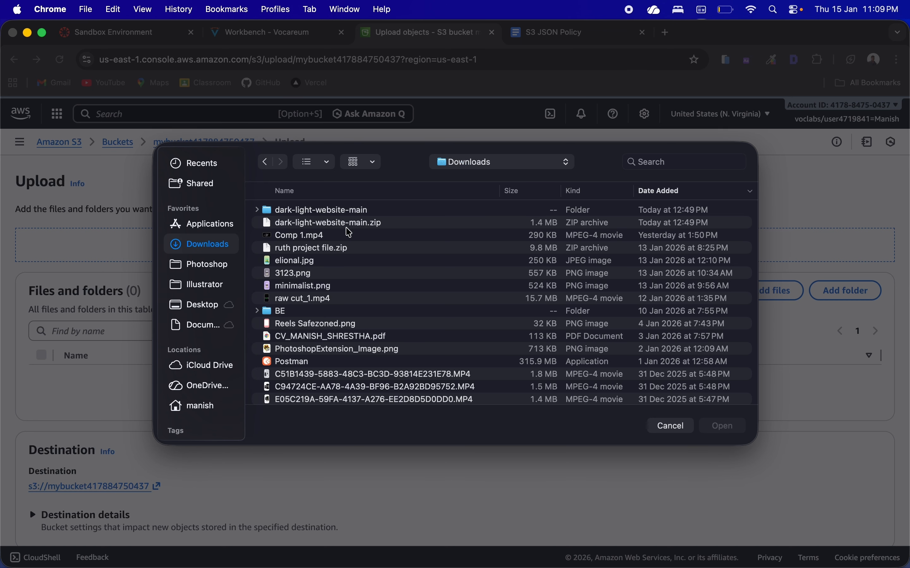
double_click(317, 210)
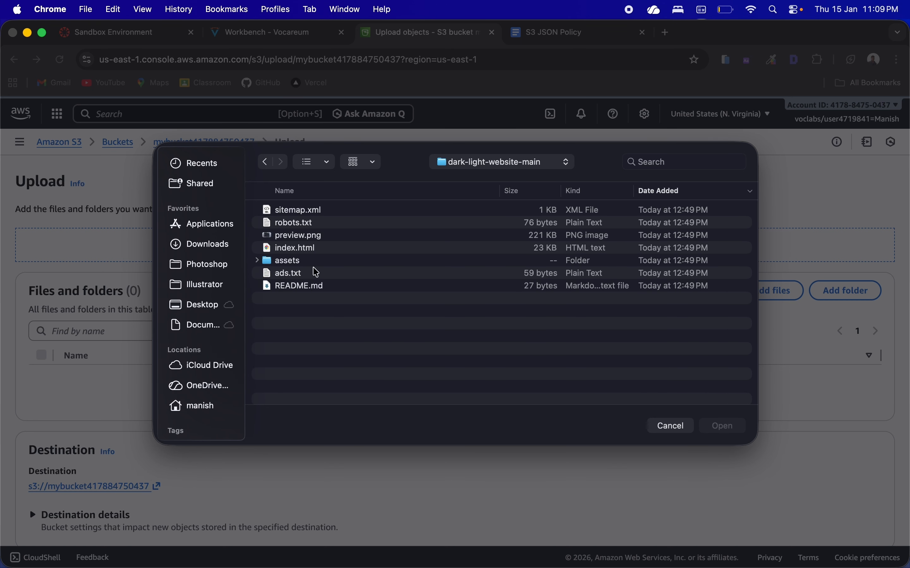
click(302, 249)
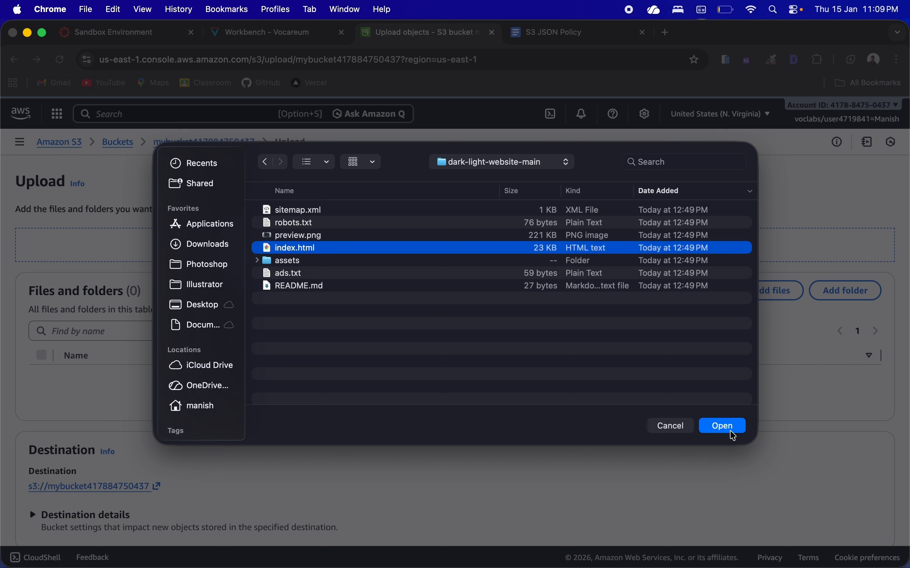
click(723, 426)
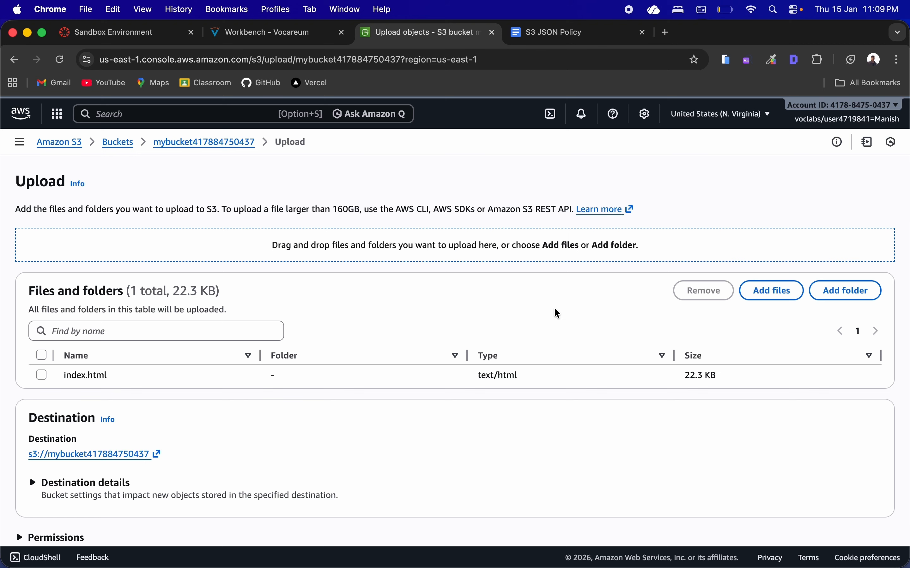
- Add the assets folder from dark-light-website-main to the upload list and allow the browser to upload its files
click(825, 300)
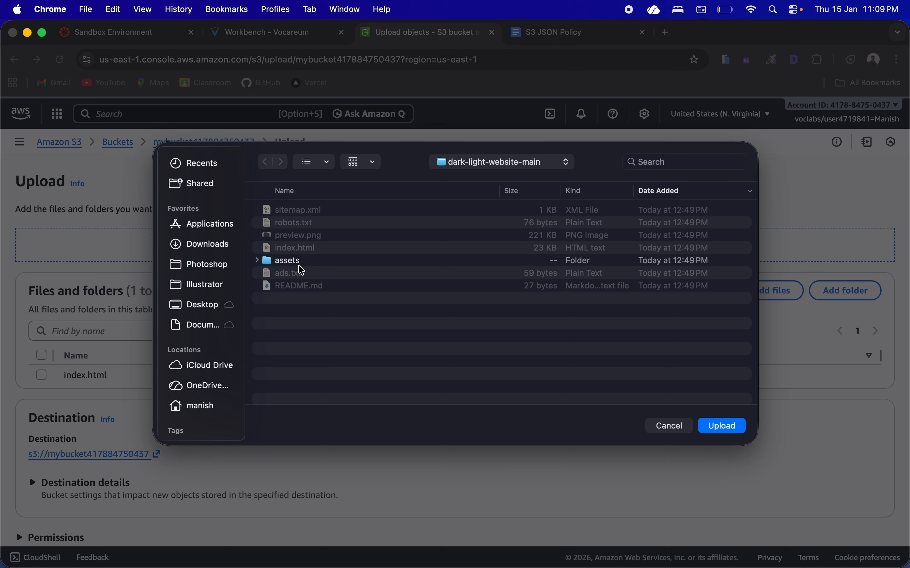
click(301, 266)
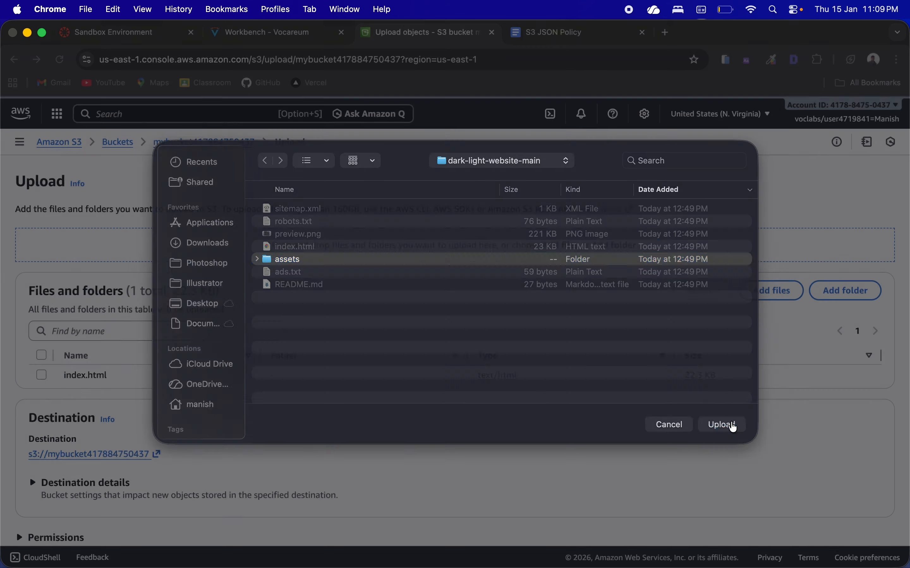
click(732, 426)
click(561, 152)
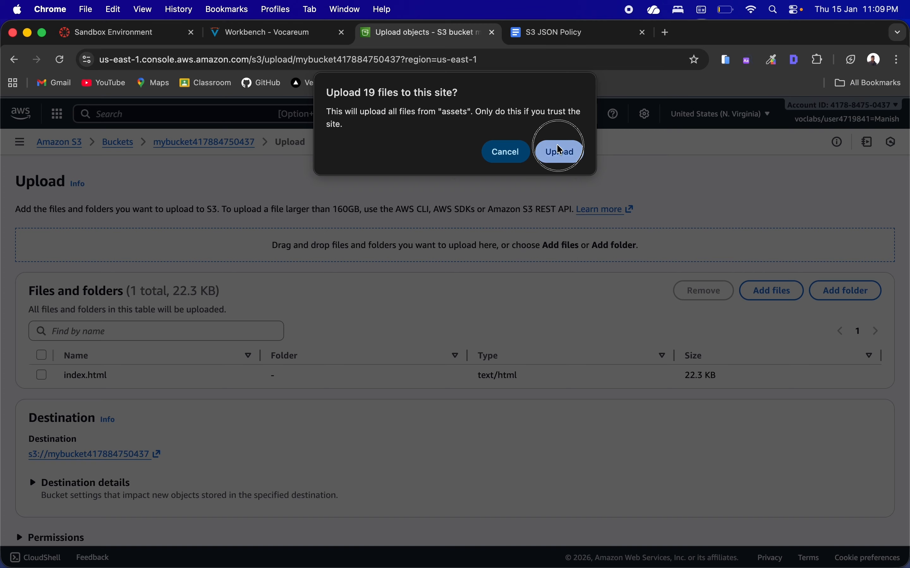
- Check the list of files and upload all of them to the bucket with the default permissions and properties
scroll(405, 320, down, 2)
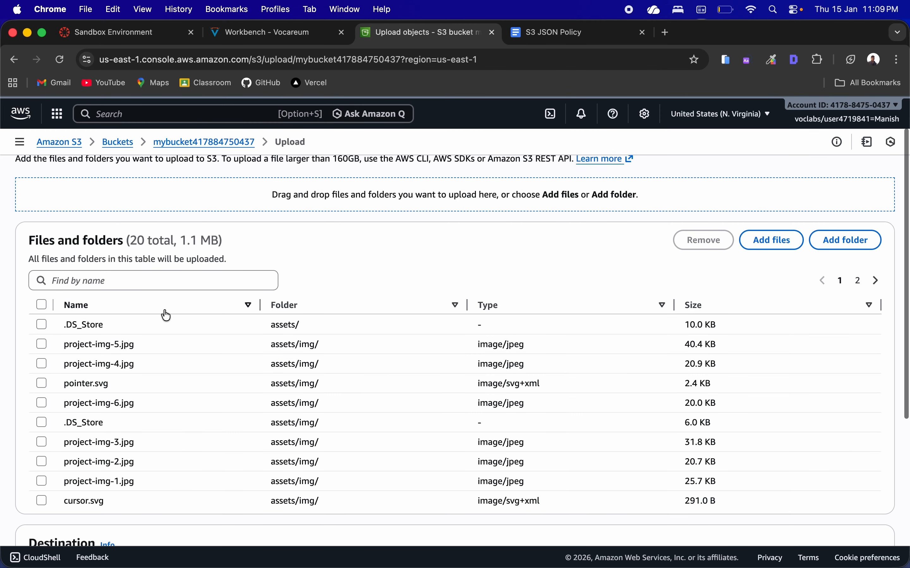
click(42, 323)
scroll(41, 312, down, 2)
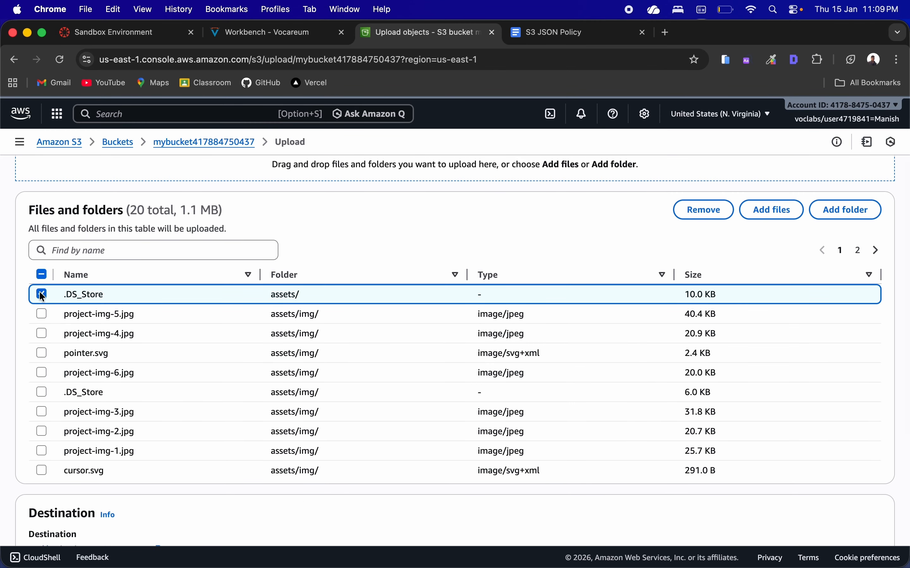
click(41, 295)
scroll(147, 328, down, 6)
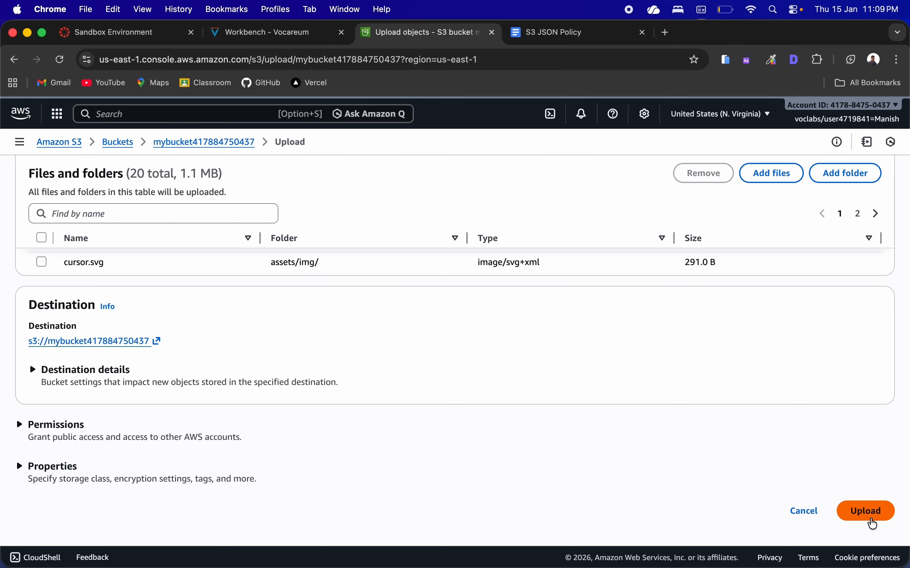
click(869, 512)
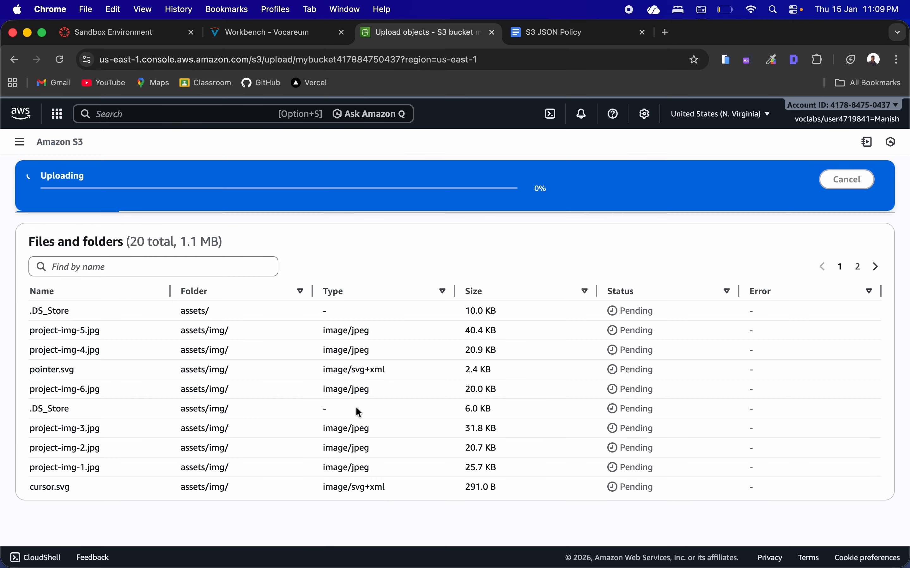
- Review the upload status and file results, and return to the bucket's objects
scroll(258, 411, down, 3)
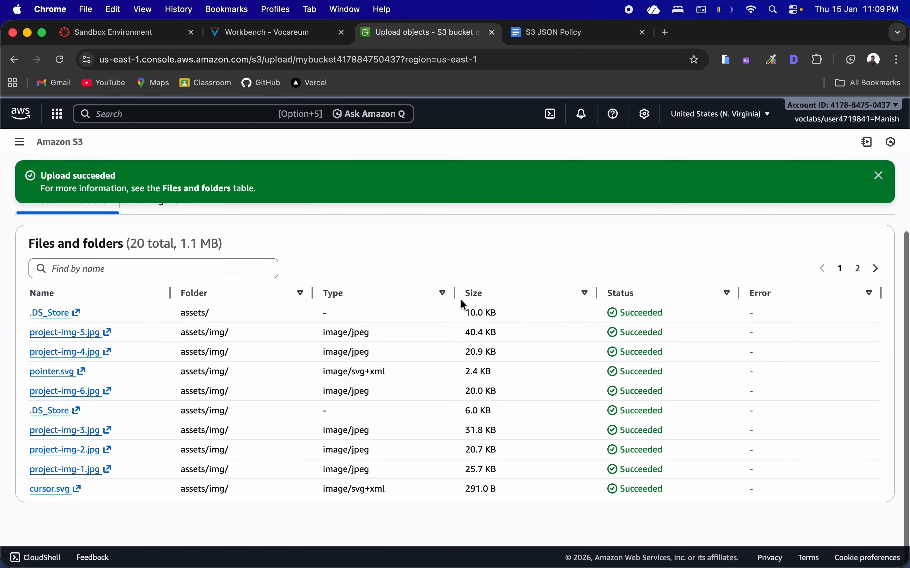
scroll(461, 300, up, 5)
drag(42, 179, 210, 181)
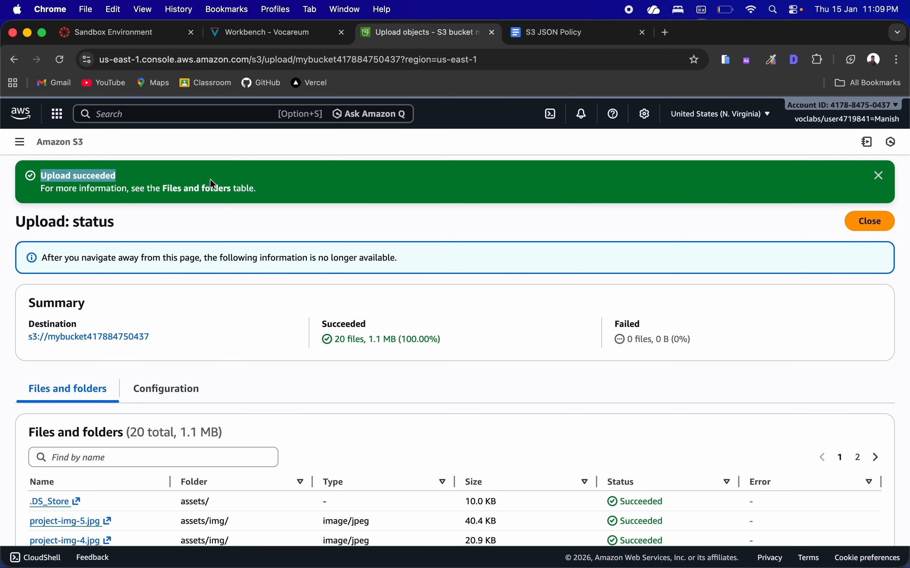
click(872, 226)
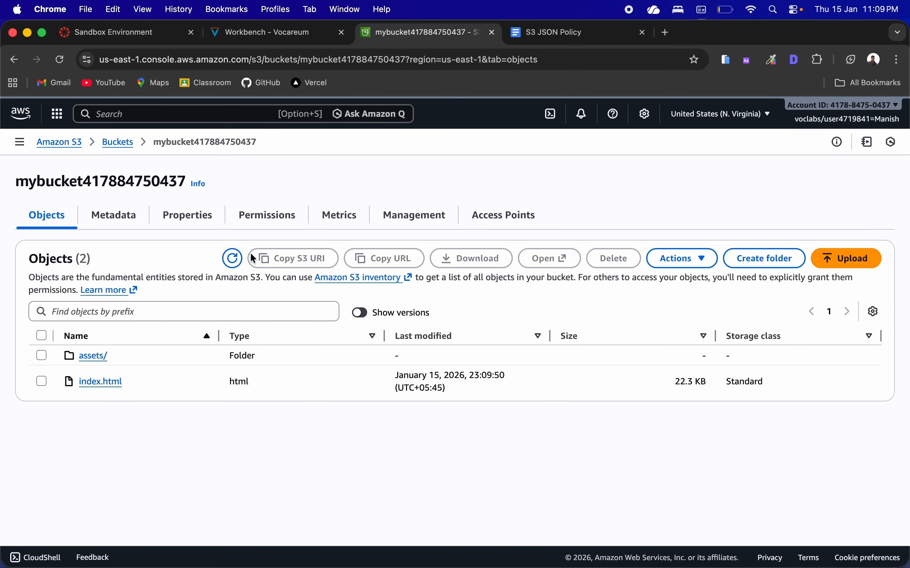
- Open the static website hosting settings in the bucket's properties and enable hosting of a static website
click(166, 216)
scroll(209, 391, down, 20)
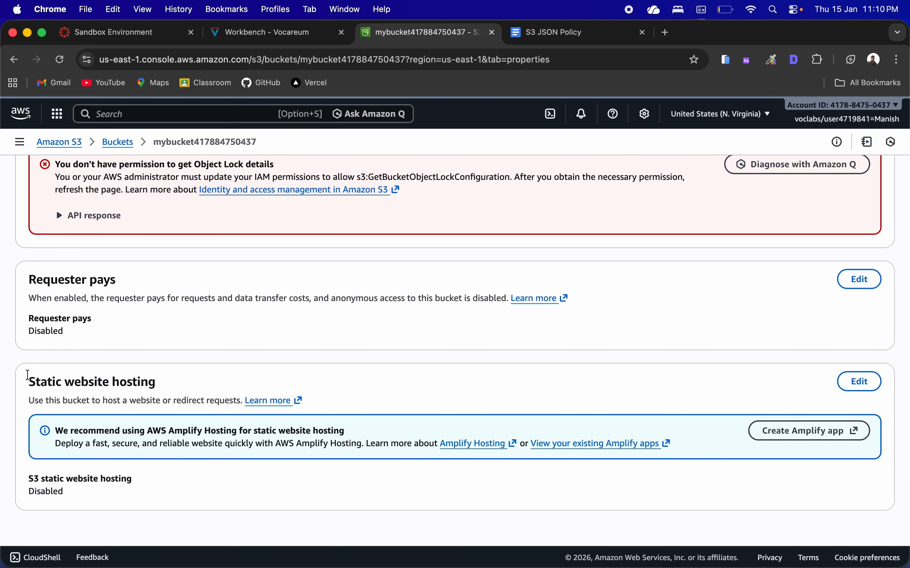
drag(27, 375, 168, 381)
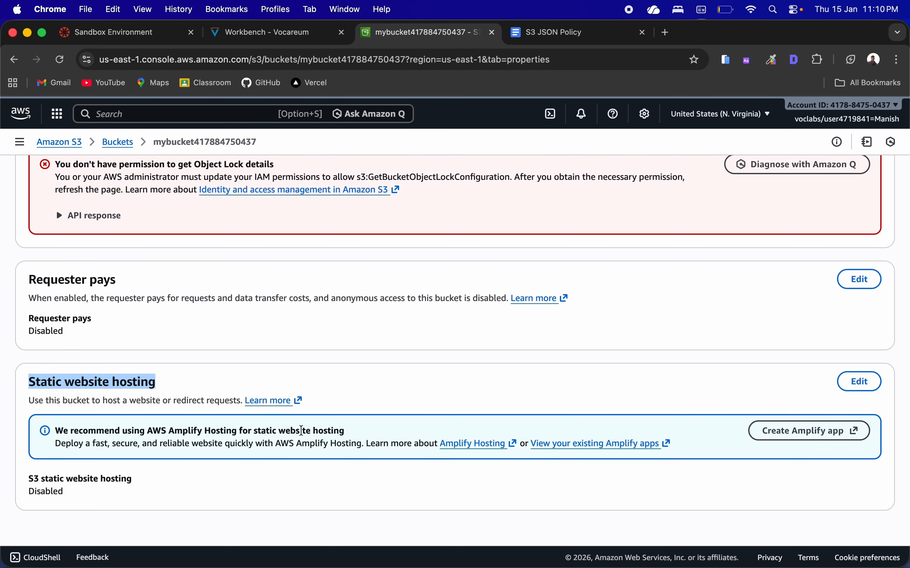
click(871, 383)
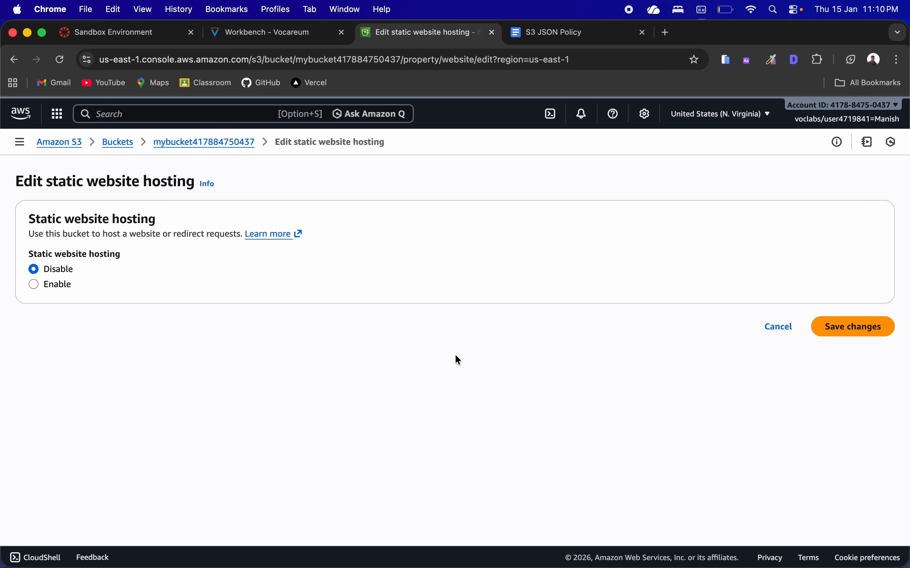
click(36, 281)
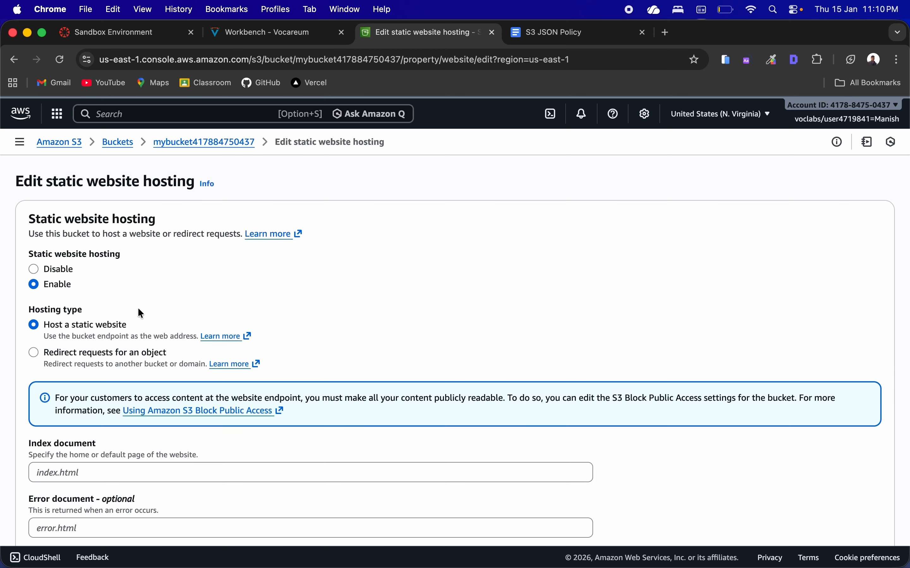
- Set the index document of the static website to index.html and save the hosting changes
scroll(151, 338, down, 2)
click(194, 415)
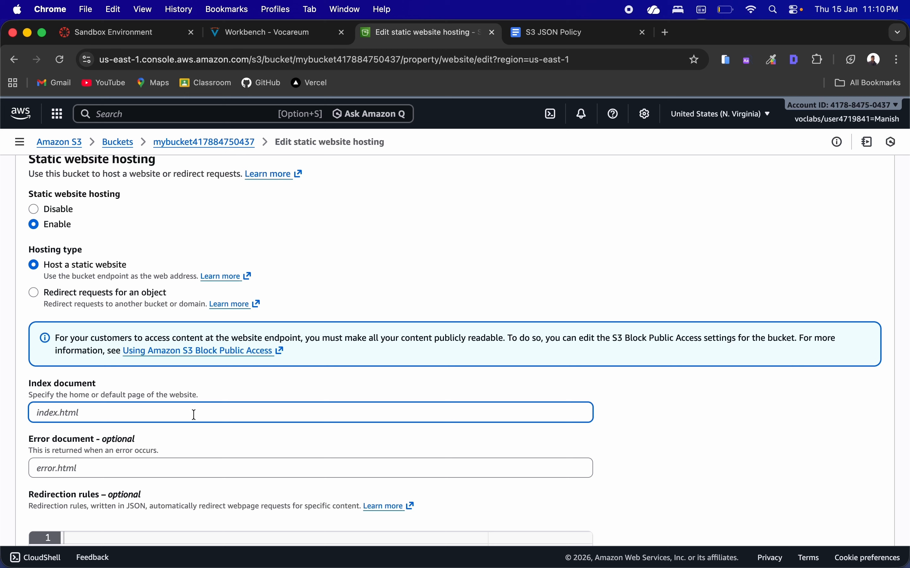
text(index.html)
scroll(250, 466, down, 10)
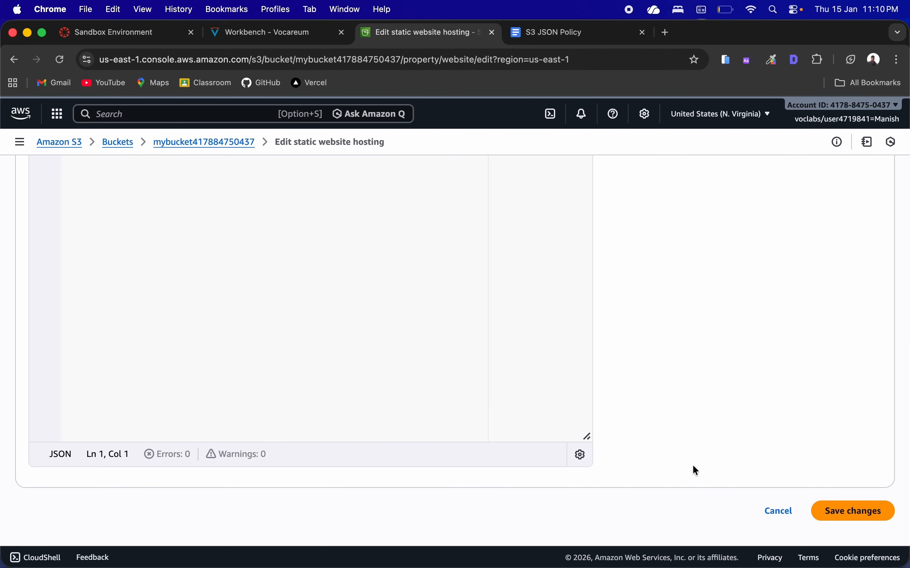
click(835, 515)
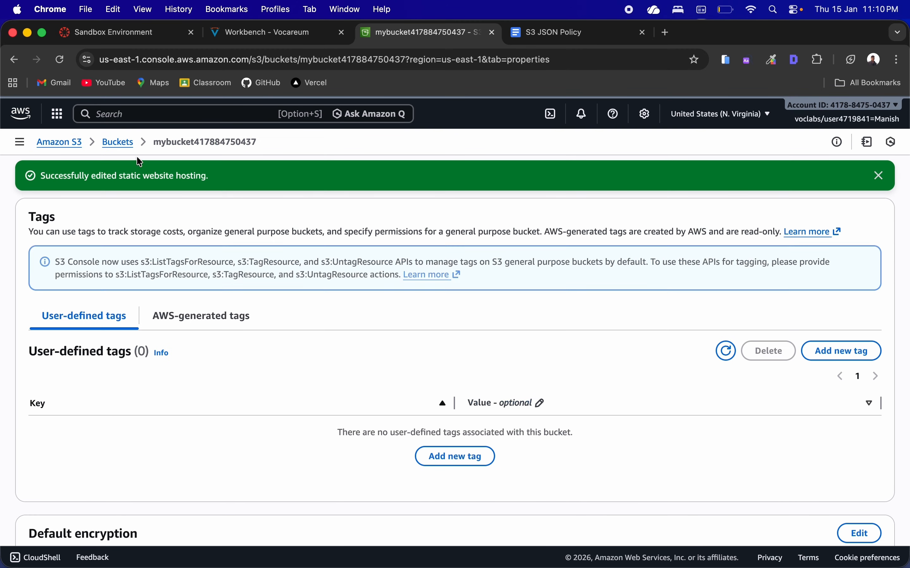
- Find the bucket website endpoint in the static website hosting properties and open the hosted site
drag(41, 177, 165, 195)
scroll(168, 241, down, 10)
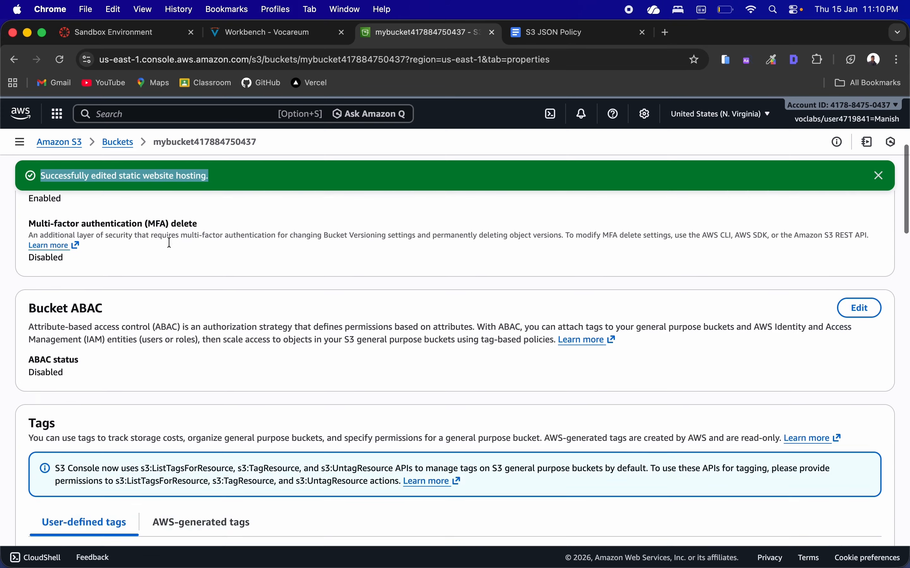
scroll(129, 399, down, 10)
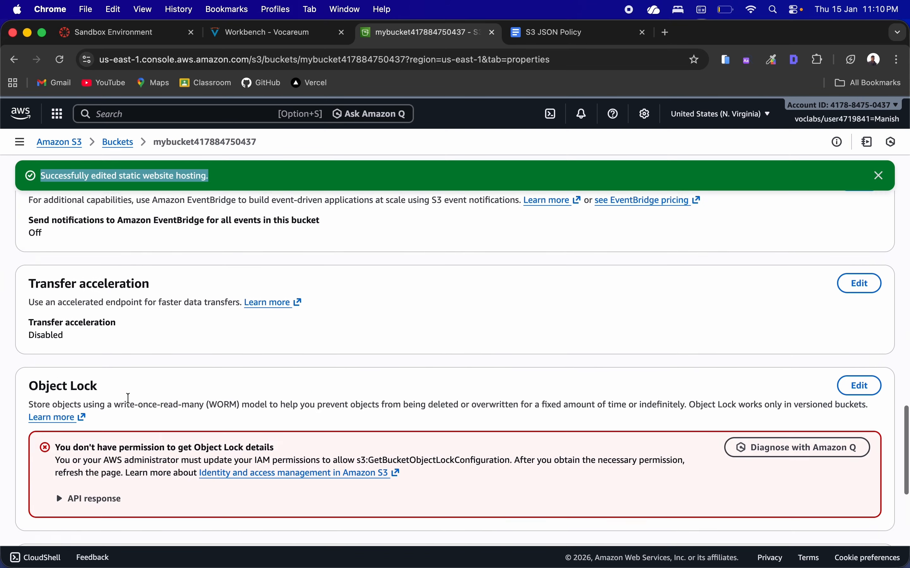
click(128, 399)
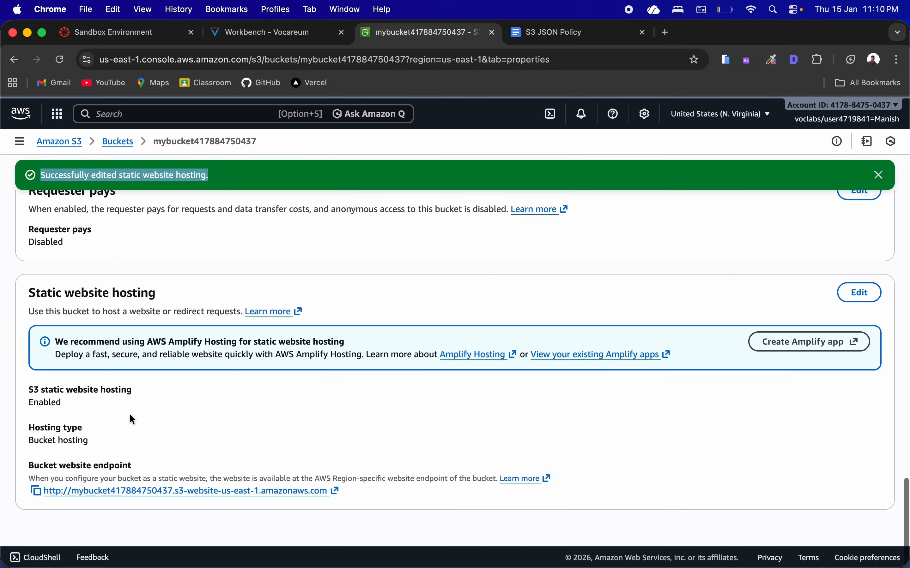
click(122, 493)
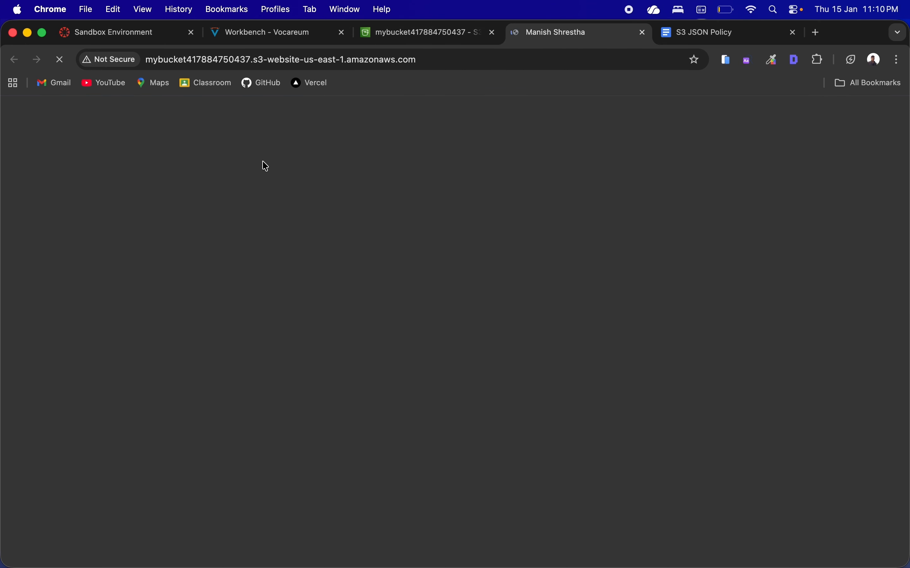